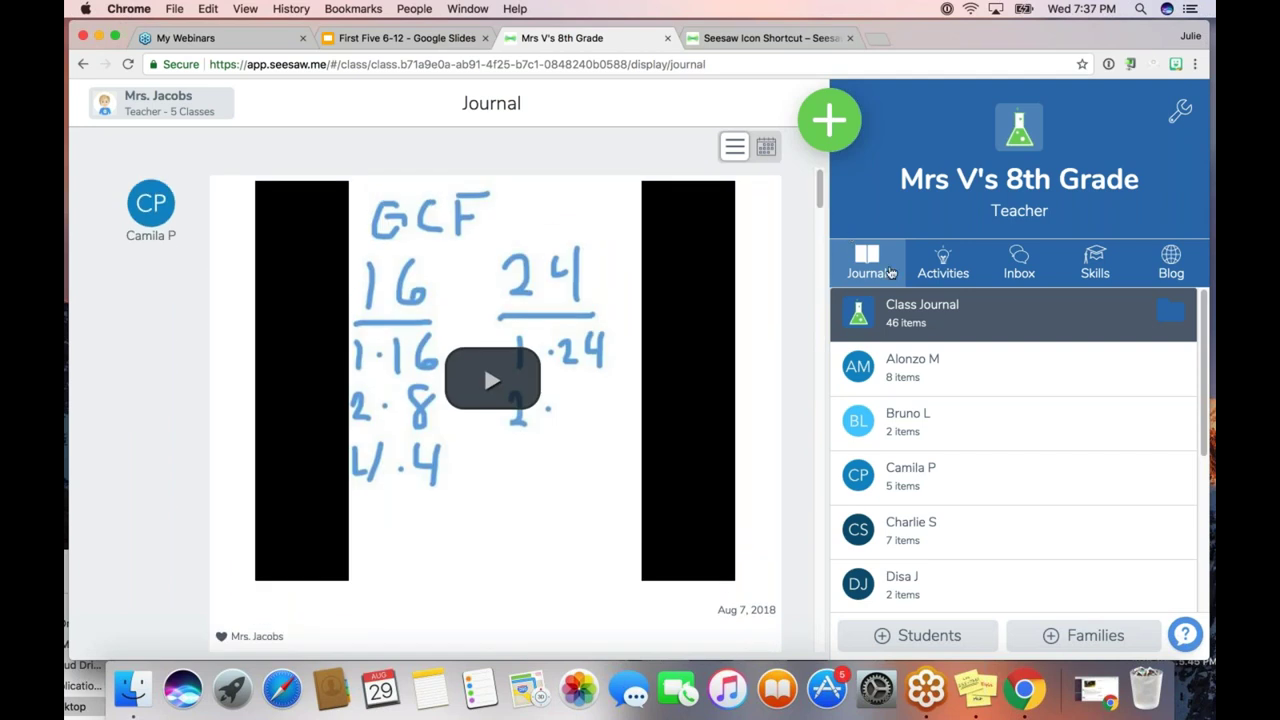
# Open the activities of Mrs V's 8th Grade and look through those shared with the class.
pyautogui.click(943, 261)
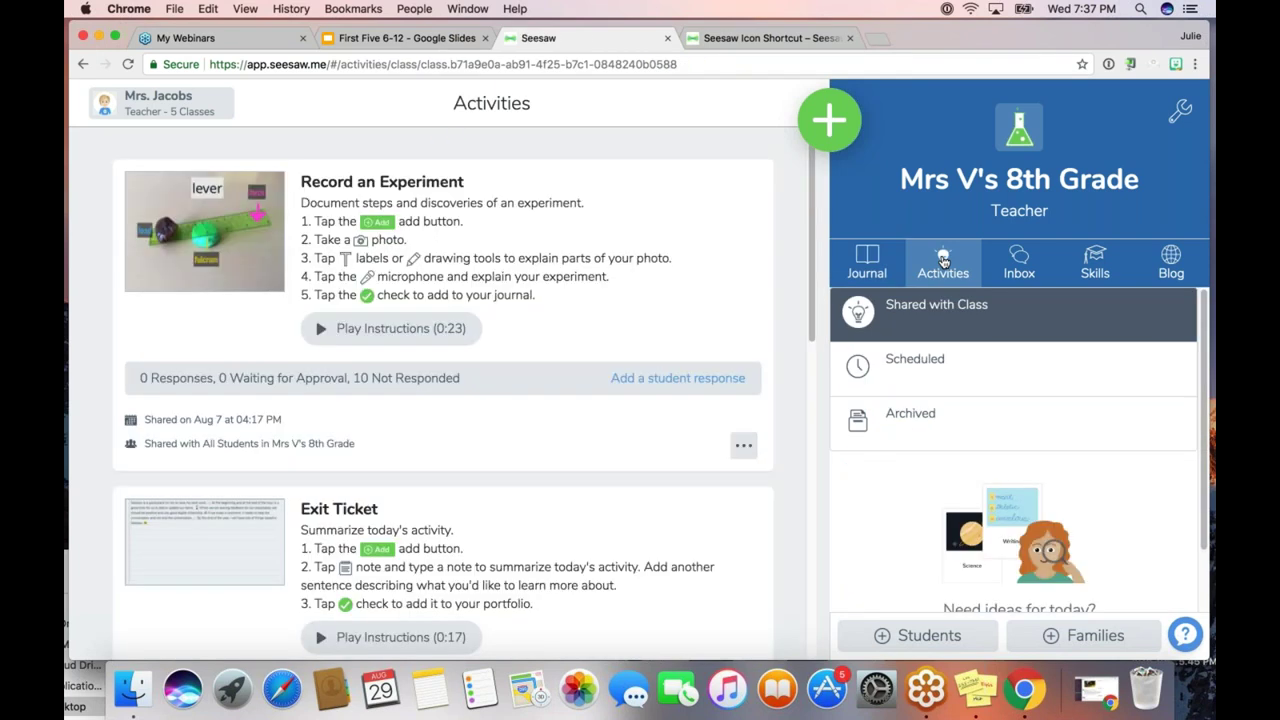
pyautogui.moveTo(812, 176); pyautogui.dragTo(805, 221)
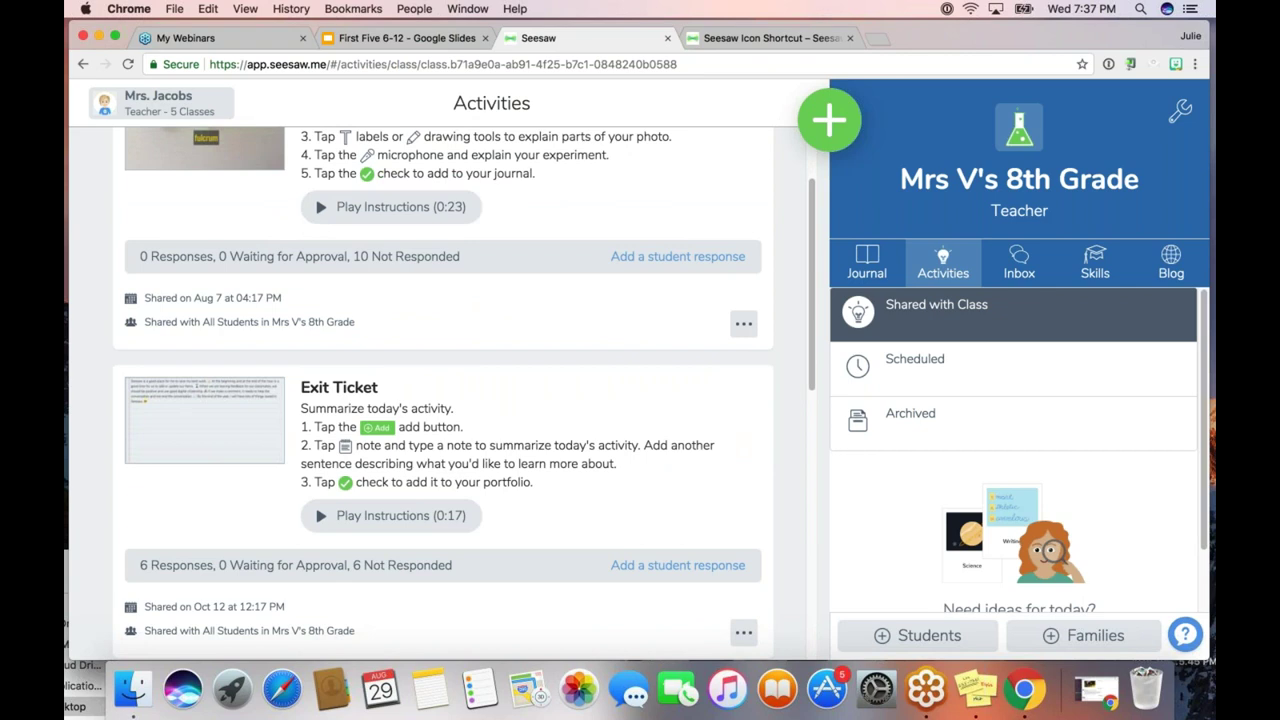
pyautogui.moveTo(810, 312); pyautogui.dragTo(819, 537)
pyautogui.scroll(-2, 479, 545)
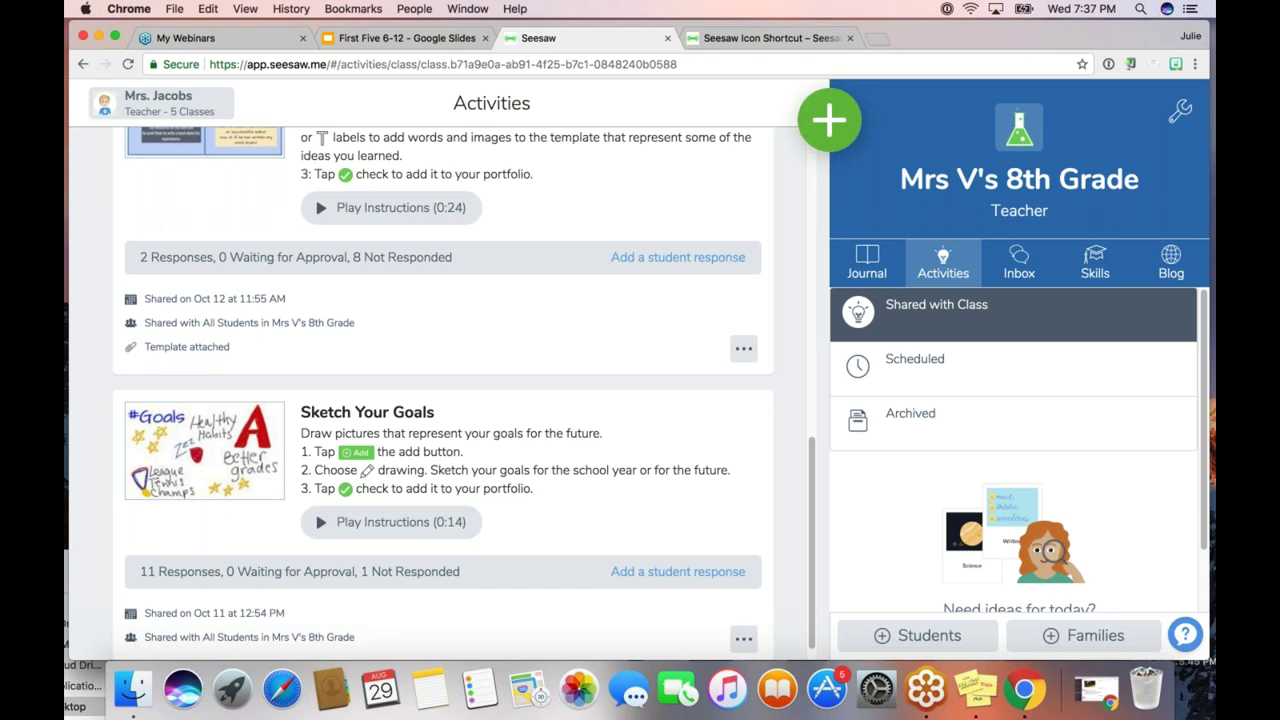
# Open the Activity Library and look through its grade-level filter choices.
pyautogui.click(827, 124)
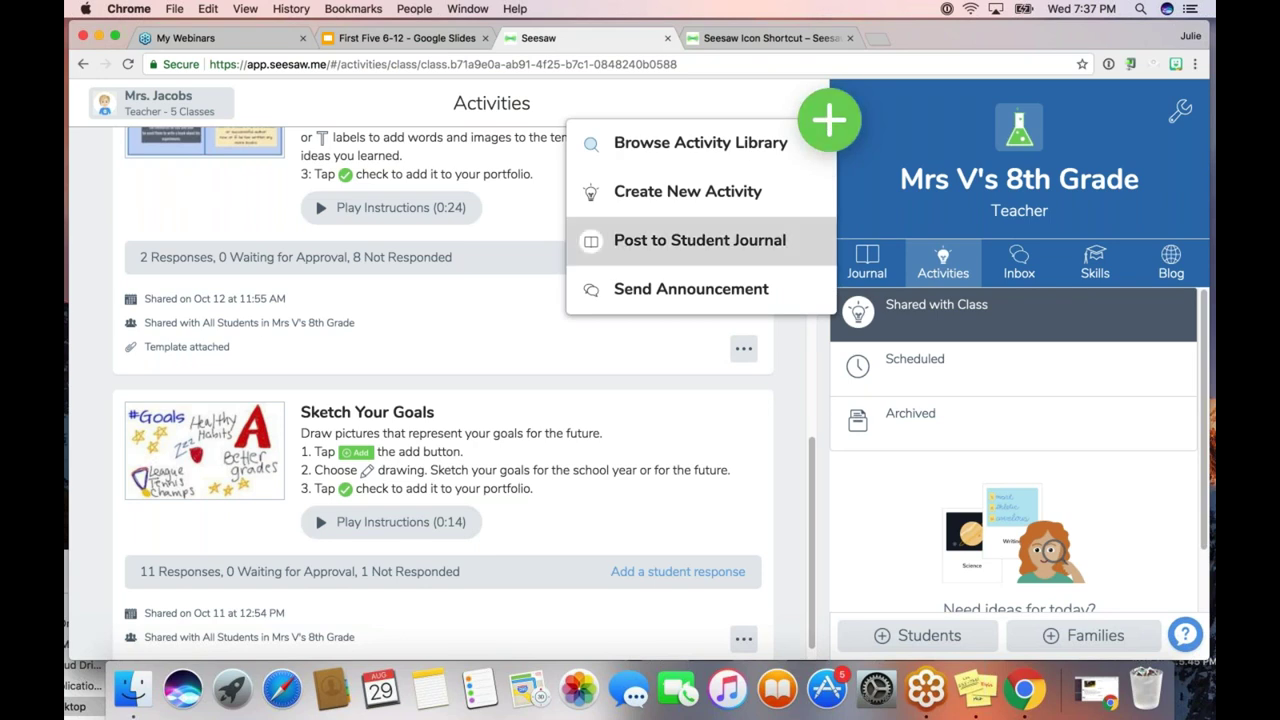
pyautogui.click(678, 142)
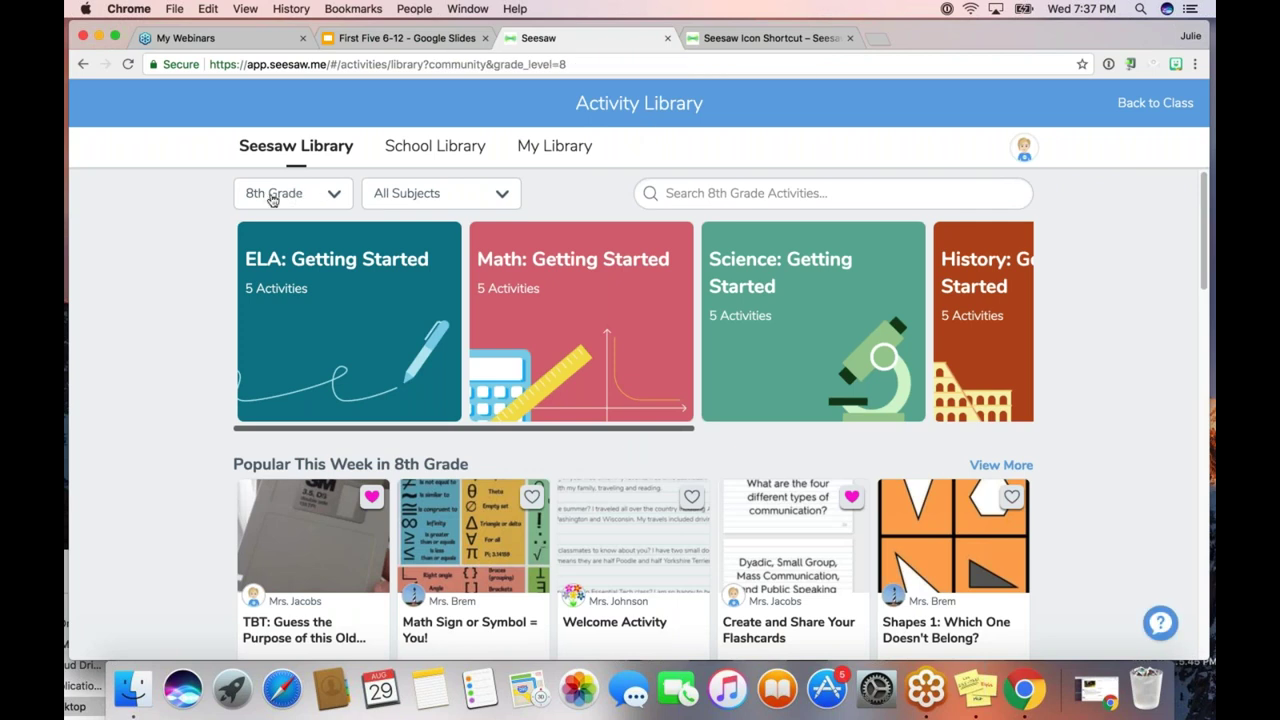
pyautogui.click(328, 195)
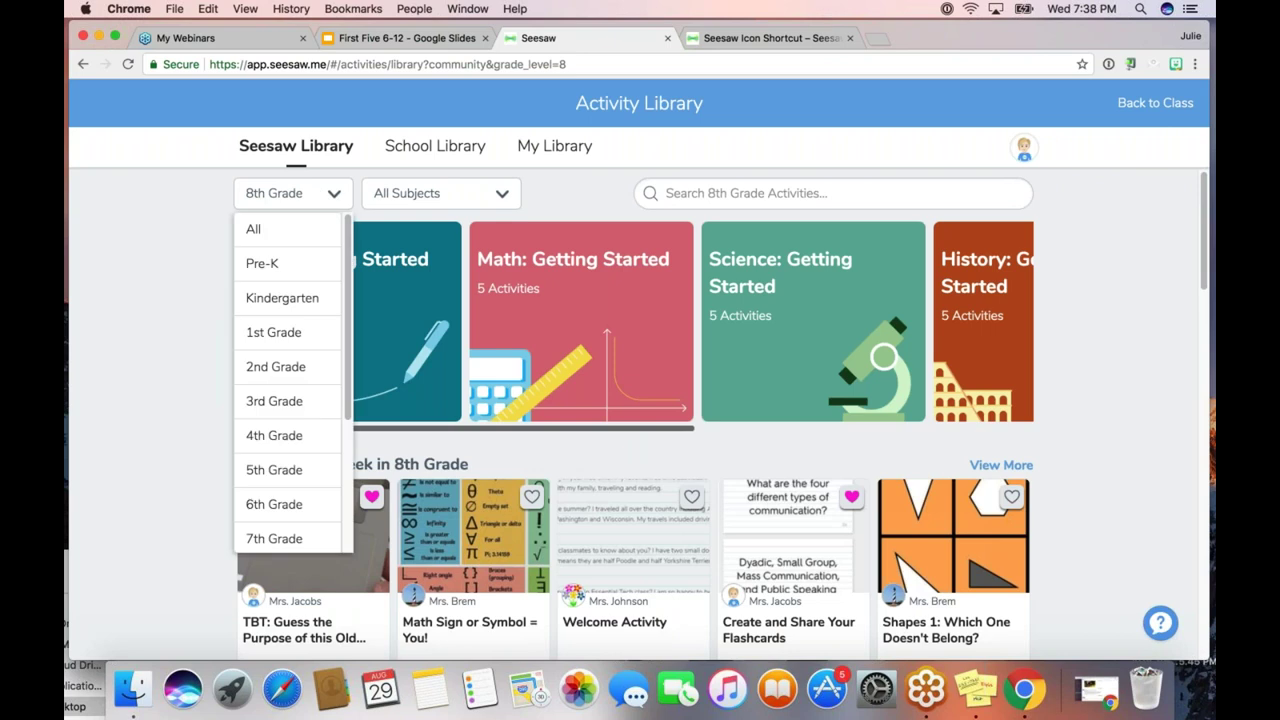
pyautogui.moveTo(344, 402); pyautogui.dragTo(350, 264)
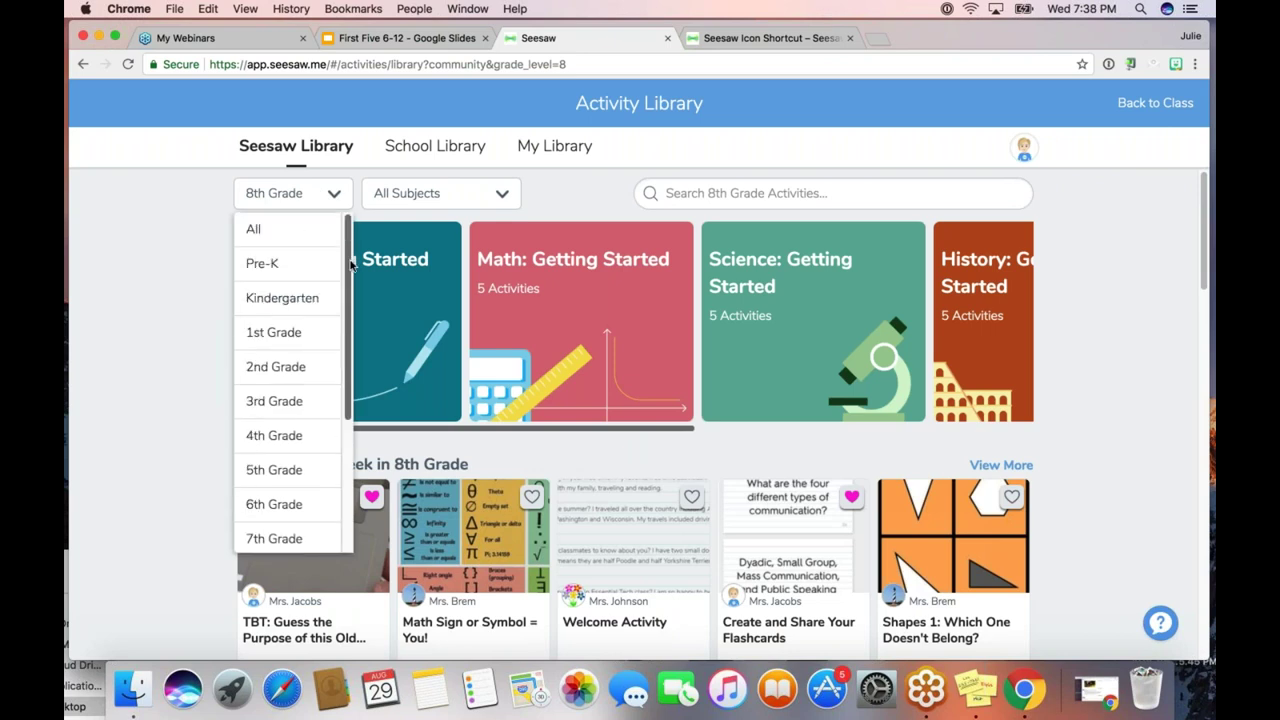
pyautogui.click(340, 198)
# Look through the library's subject filter choices and place the cursor in the activity search.
pyautogui.click(500, 193)
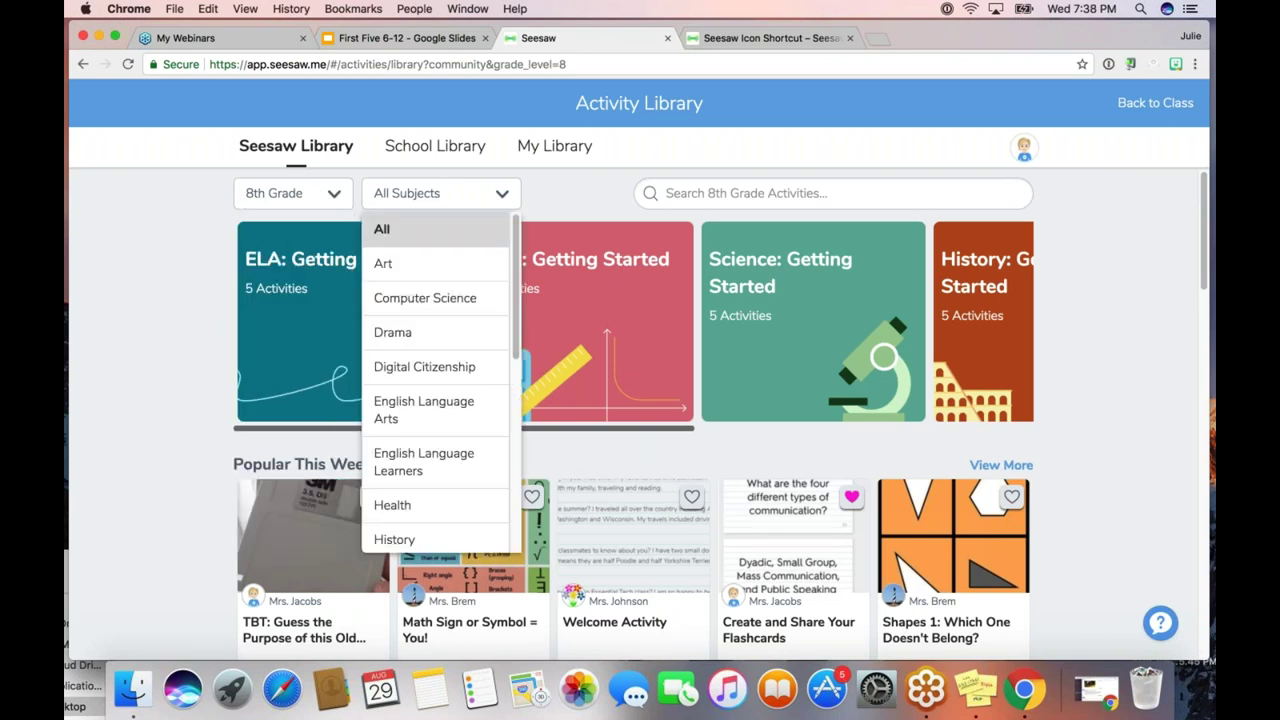
pyautogui.scroll(-1, 507, 363)
pyautogui.scroll(-5, 507, 363)
pyautogui.scroll(6, 507, 330)
pyautogui.click(504, 195)
pyautogui.click(760, 192)
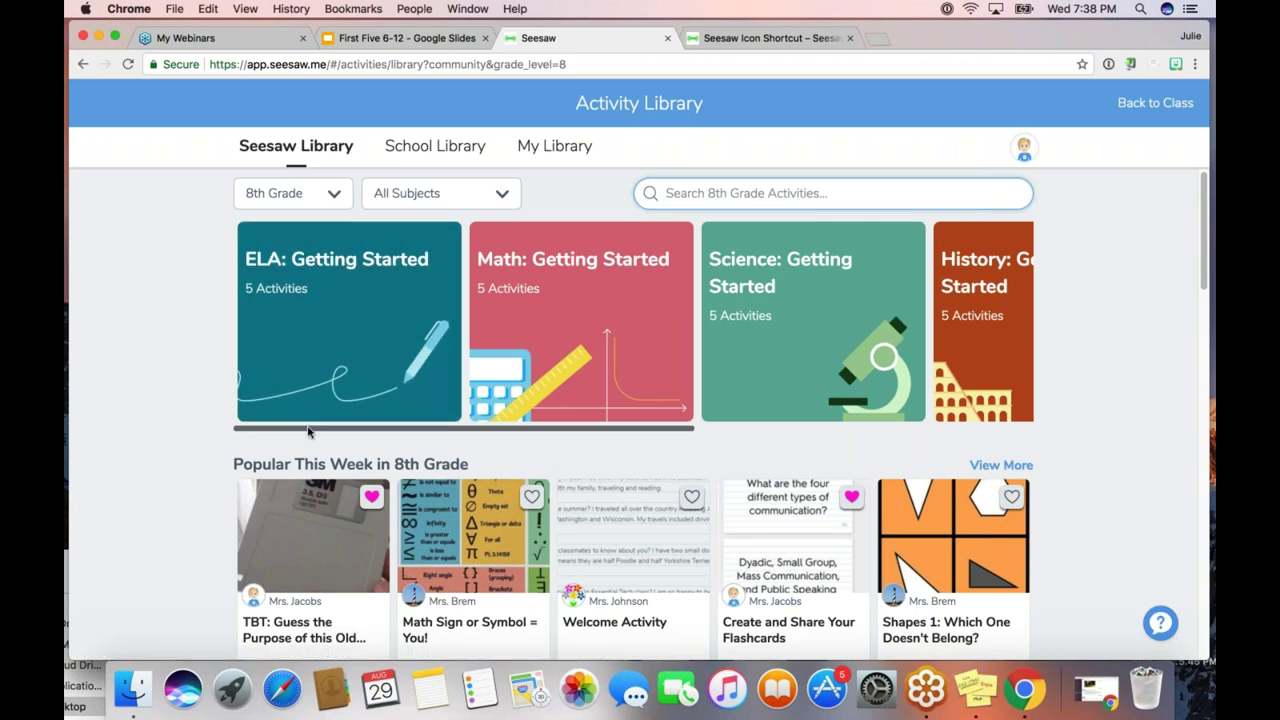
# Browse the 8th Grade featured collections and view the activities in ELA: Getting Started, returning to the library overview.
pyautogui.hscroll(2, 423, 432)
pyautogui.hscroll(5, 423, 432)
pyautogui.hscroll(-6, 760, 392)
pyautogui.moveTo(462, 432); pyautogui.dragTo(803, 439)
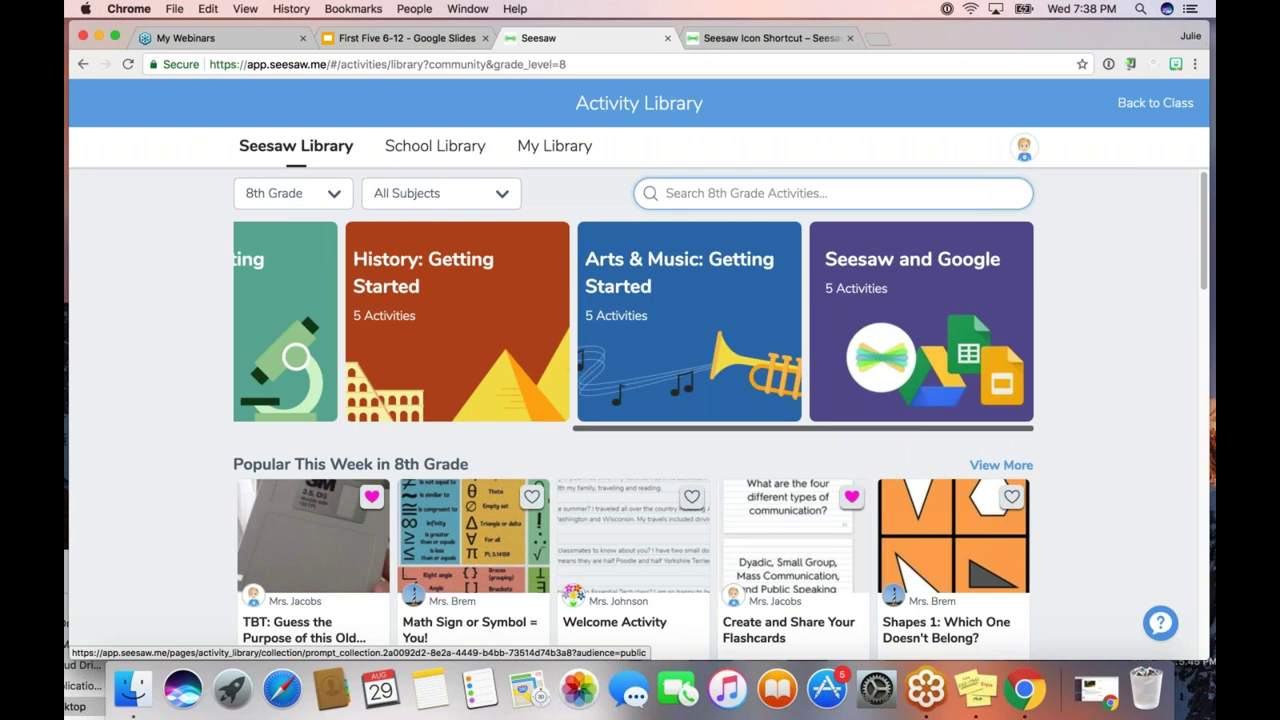
pyautogui.moveTo(791, 434); pyautogui.dragTo(313, 457)
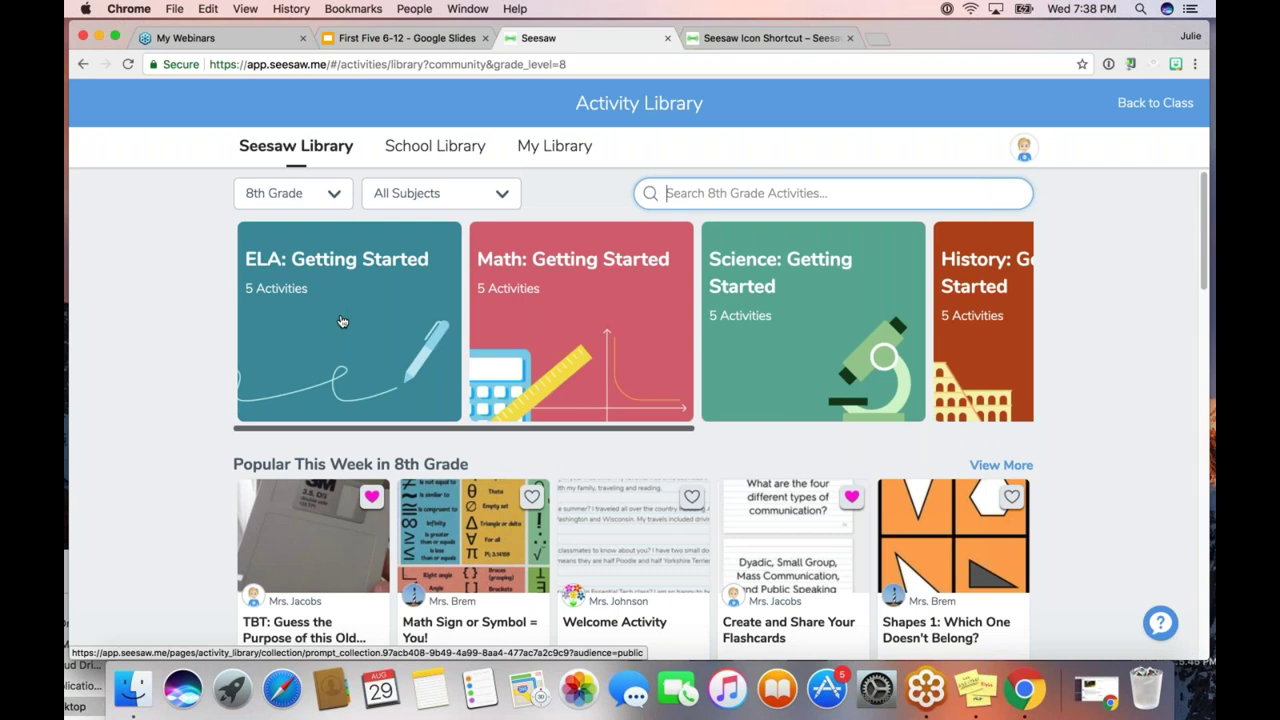
pyautogui.click(341, 321)
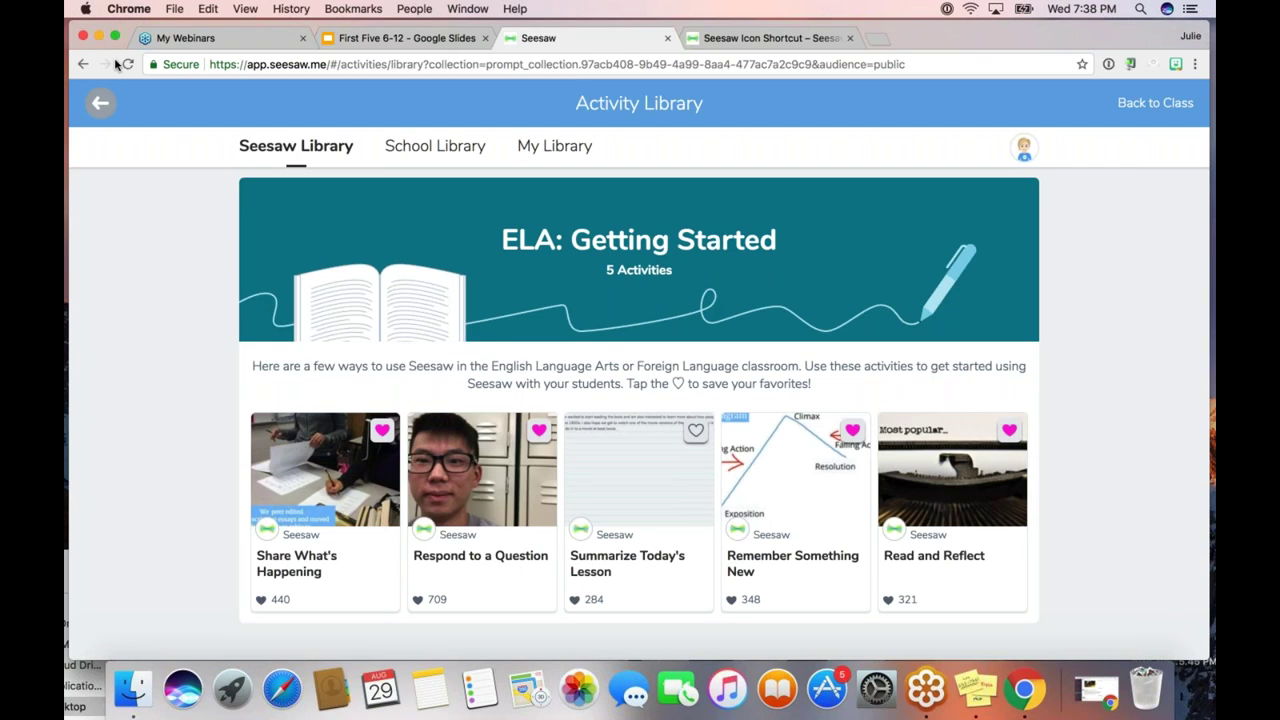
pyautogui.click(100, 102)
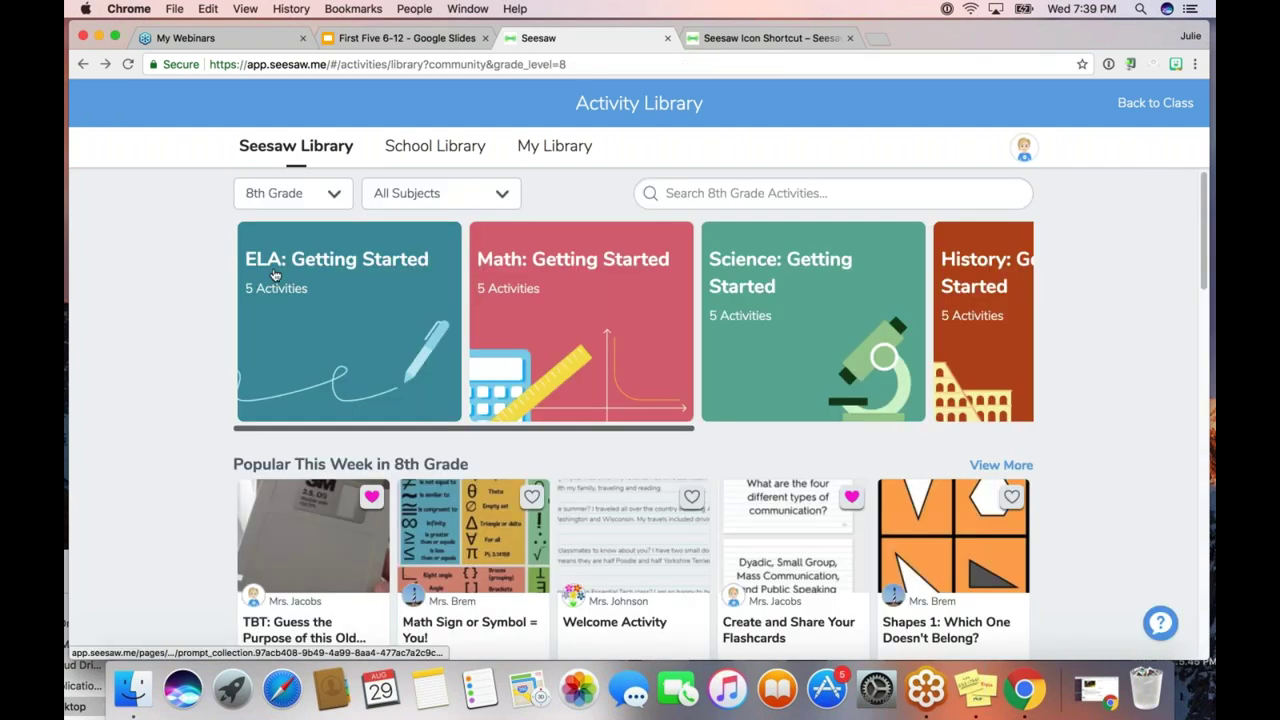
# Switch the library's grade level to Kindergarten and back to 8th Grade.
pyautogui.click(333, 195)
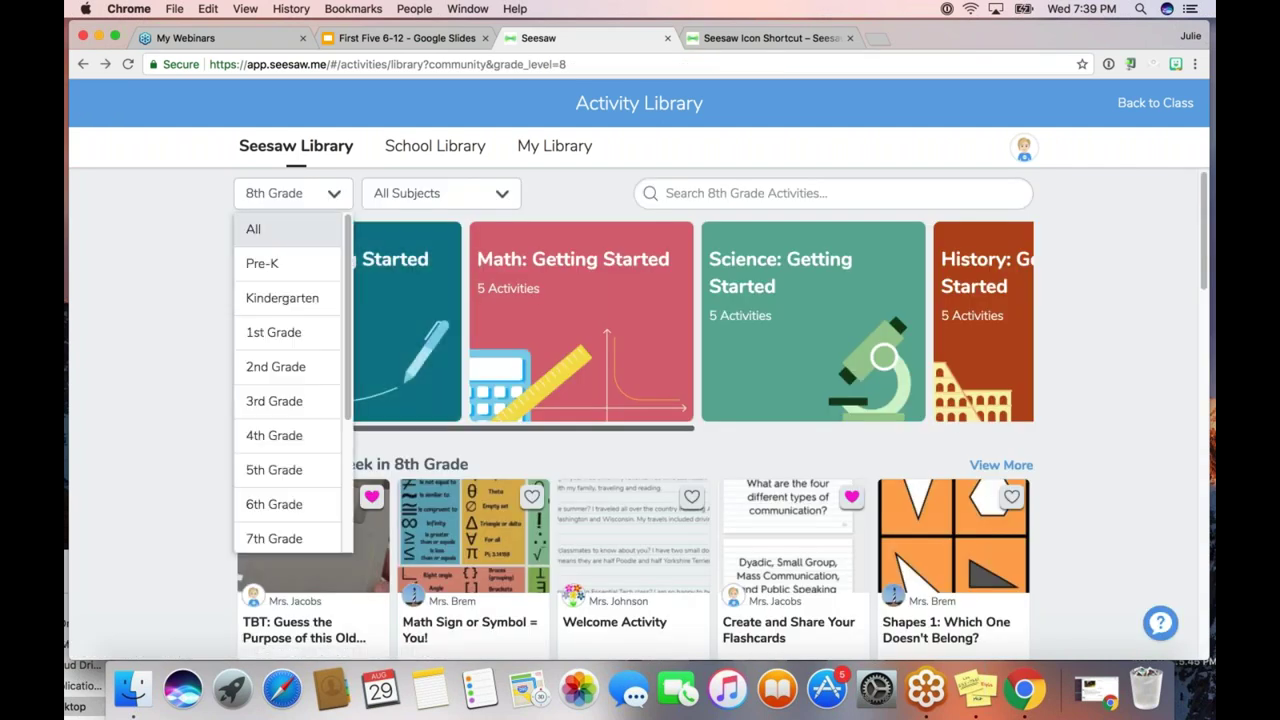
pyautogui.click(320, 299)
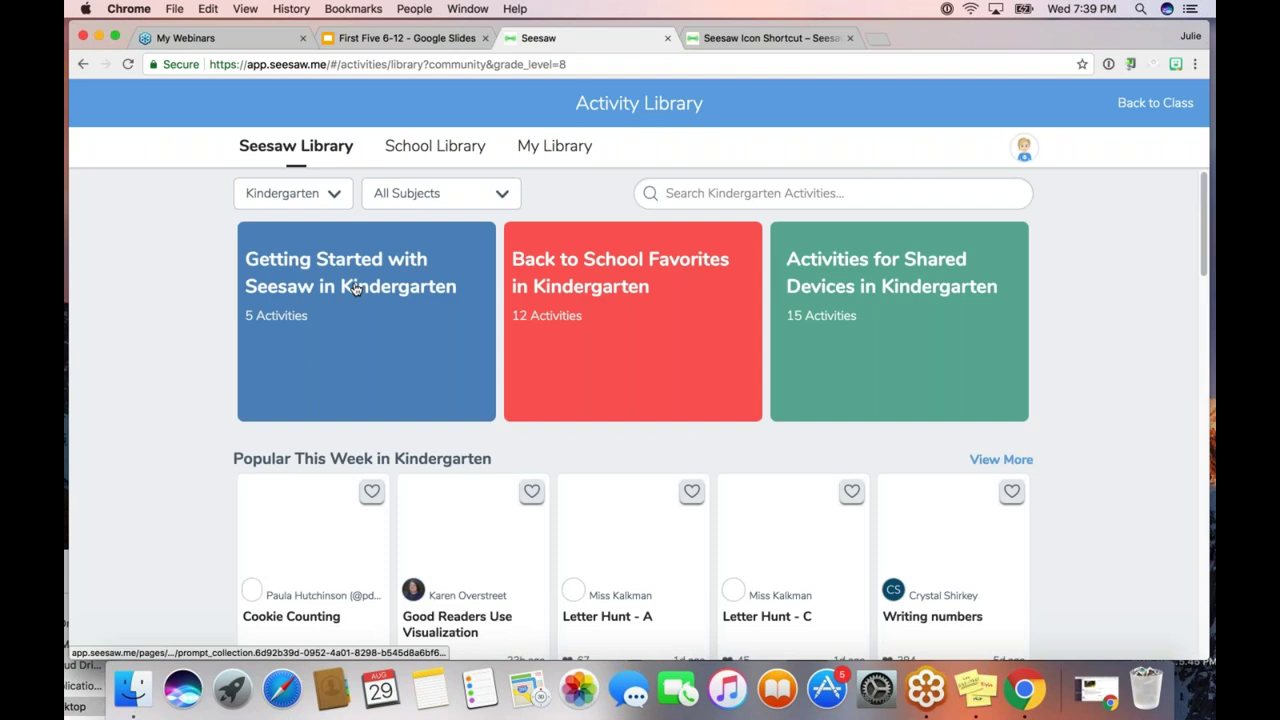
pyautogui.click(339, 199)
pyautogui.scroll(-3, 316, 459)
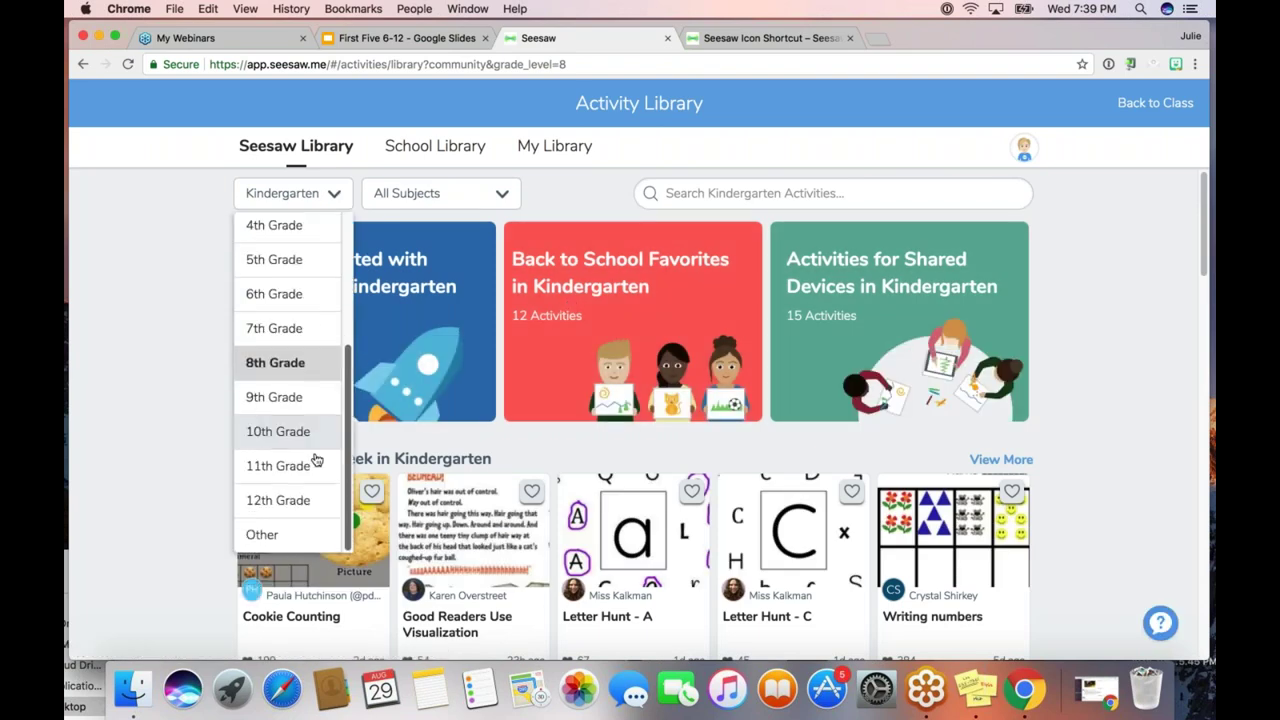
pyautogui.click(310, 362)
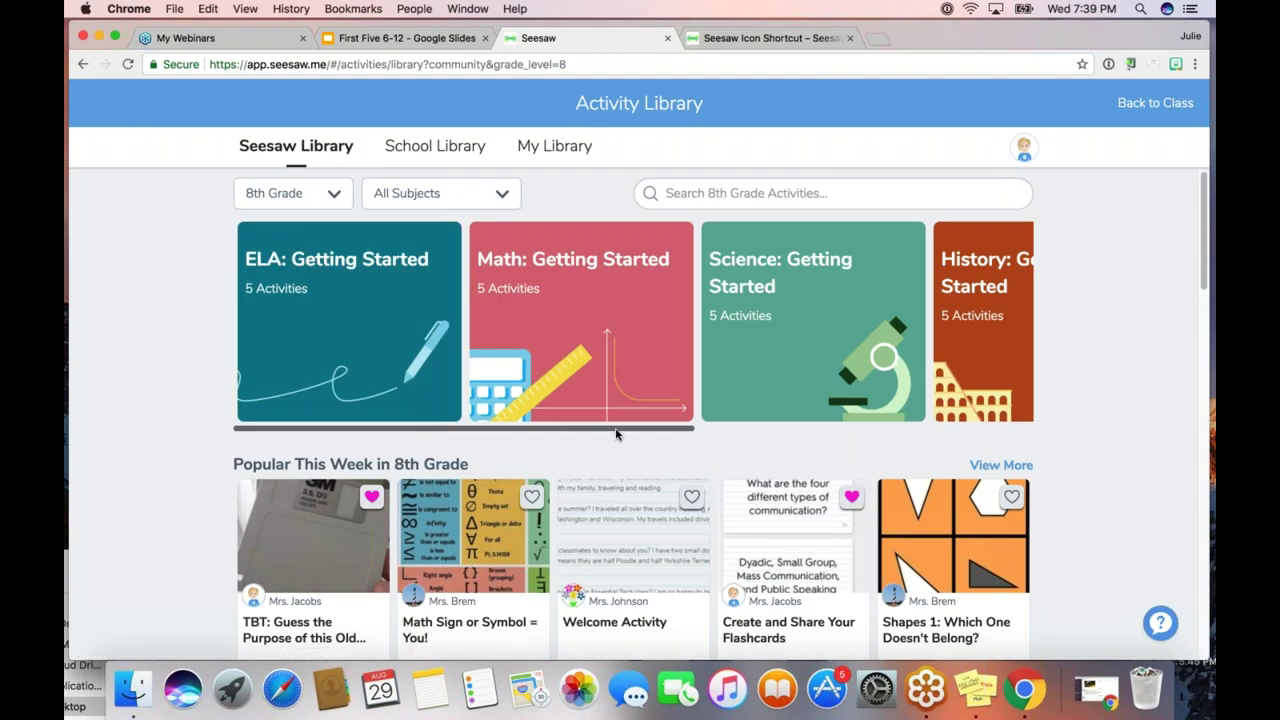
pyautogui.moveTo(616, 434)
pyautogui.mouseDown()
pyautogui.moveTo(943, 434)
pyautogui.moveTo(597, 440)
pyautogui.mouseUp()
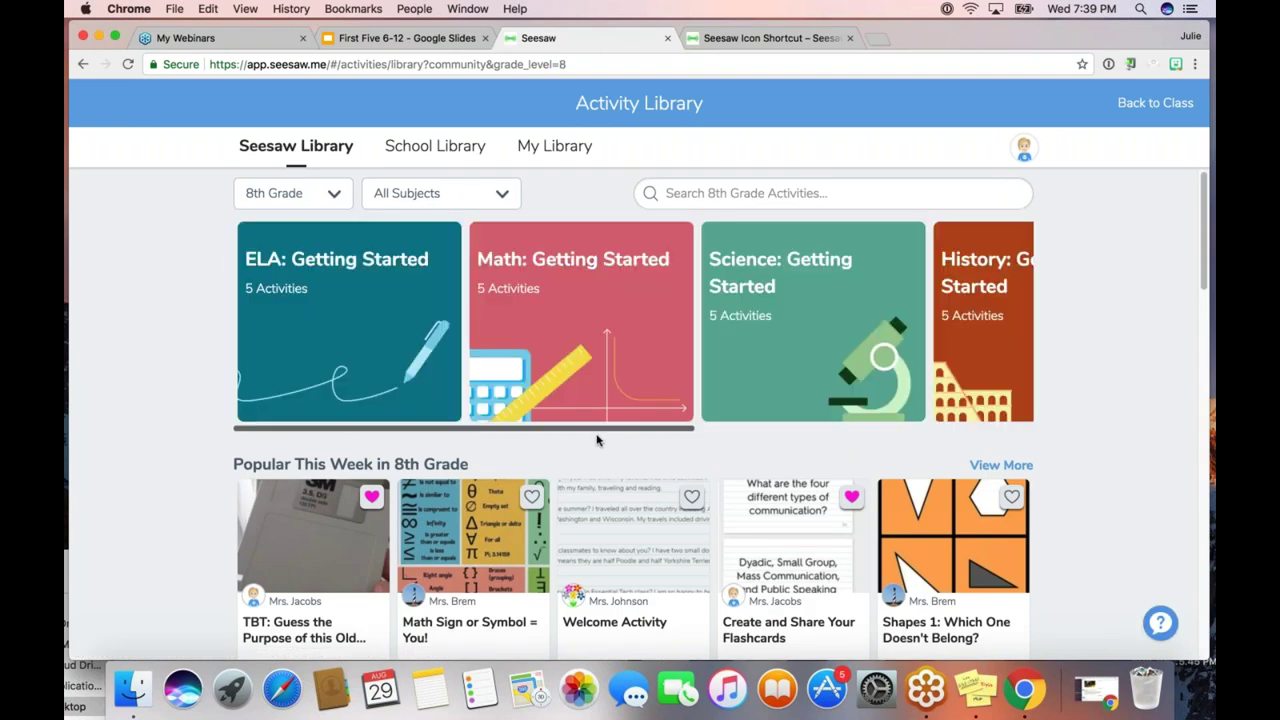
# Open the Summarize Today's Lesson activity from the ELA: Getting Started collection and save it to My Library as a favorite.
pyautogui.click(396, 322)
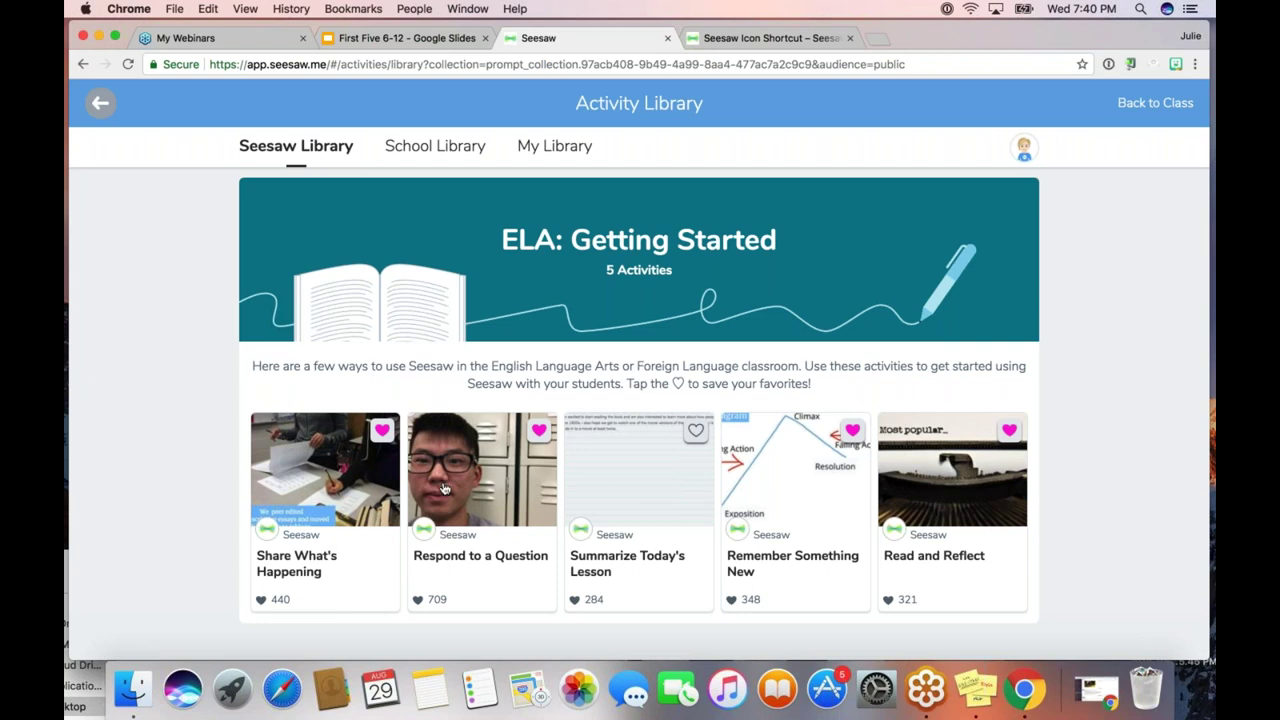
pyautogui.click(626, 500)
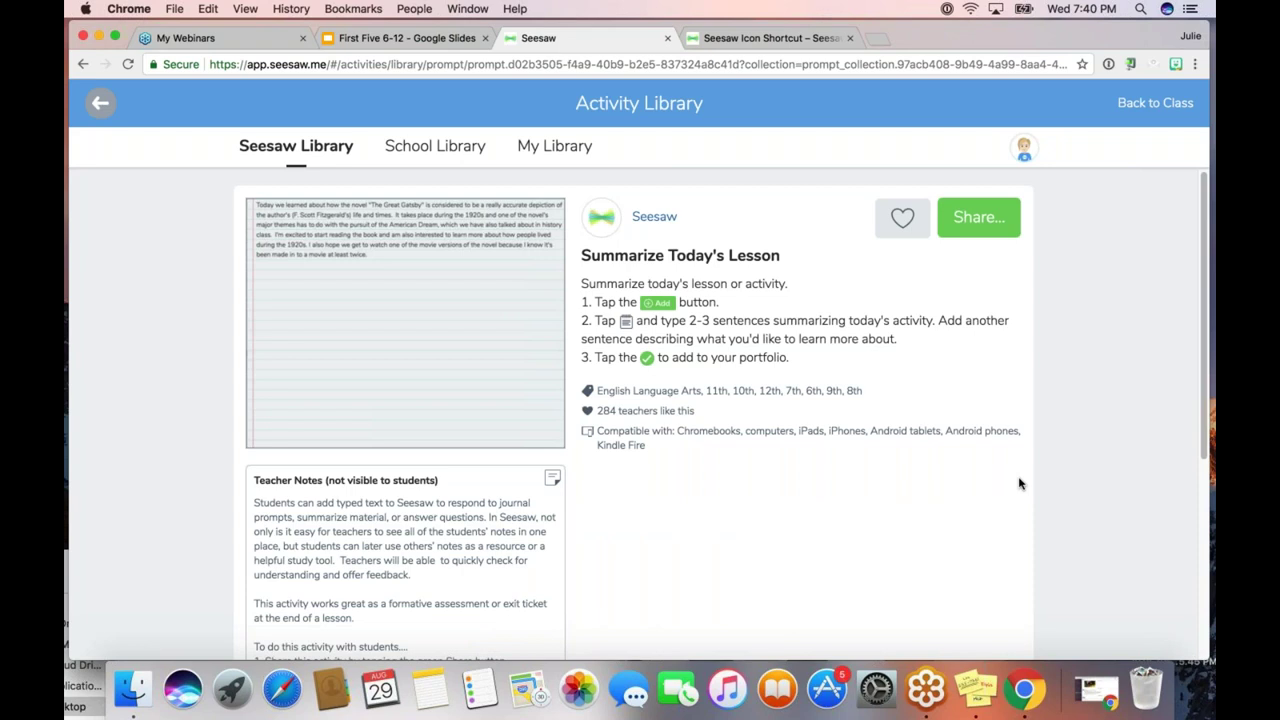
pyautogui.scroll(-2, 1203, 456)
pyautogui.moveTo(1203, 456); pyautogui.dragTo(1204, 424)
pyautogui.click(902, 218)
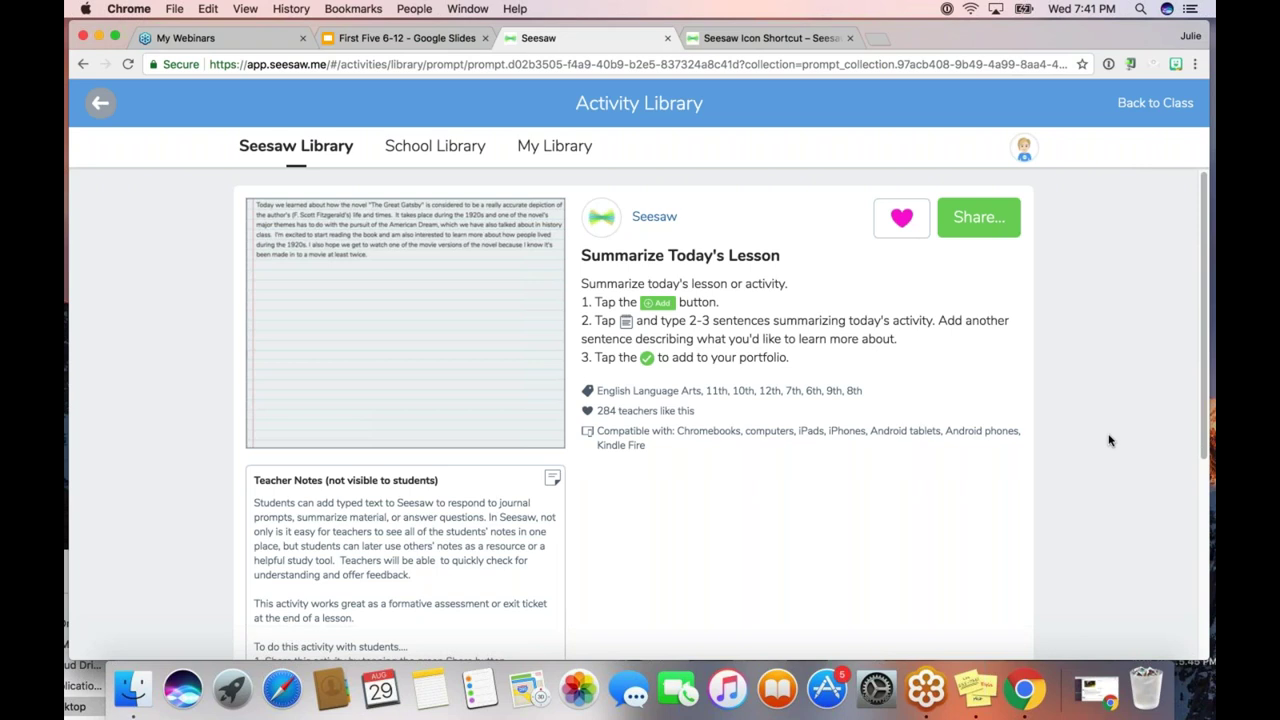
# Look over the additional actions available for the saved activity and its options for sharing with classes.
pyautogui.scroll(-3, 1112, 442)
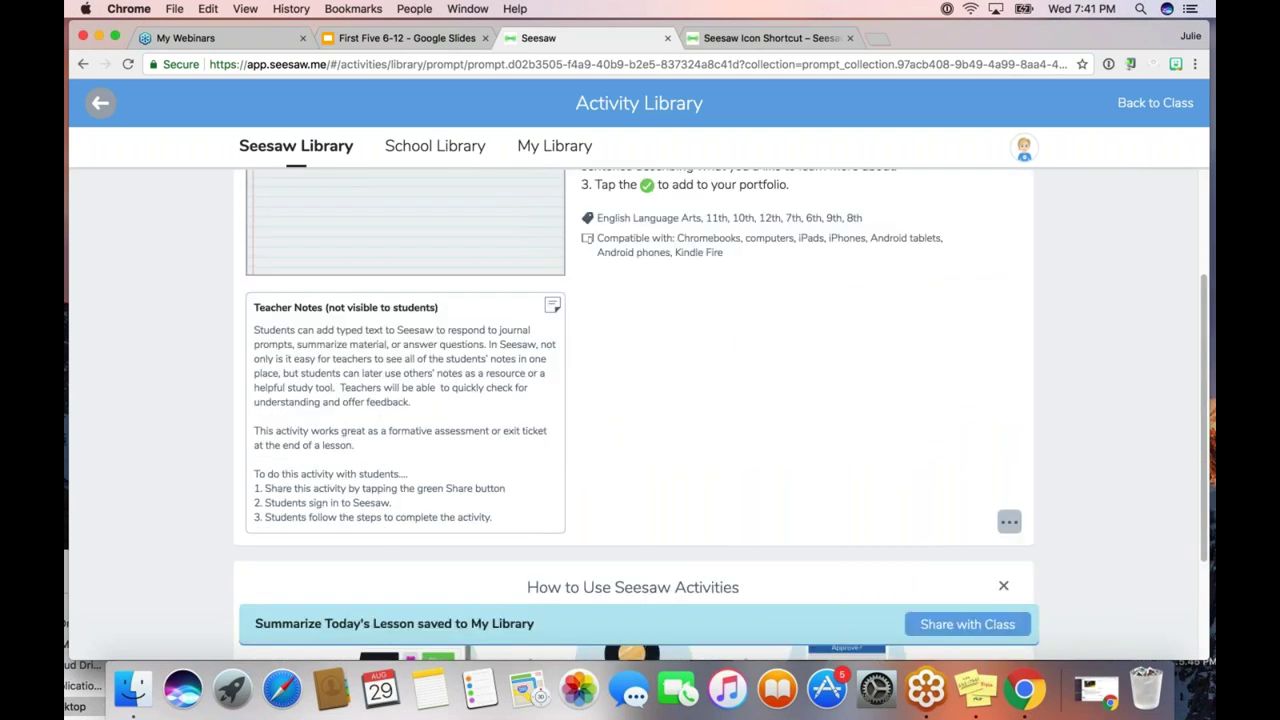
pyautogui.click(1009, 521)
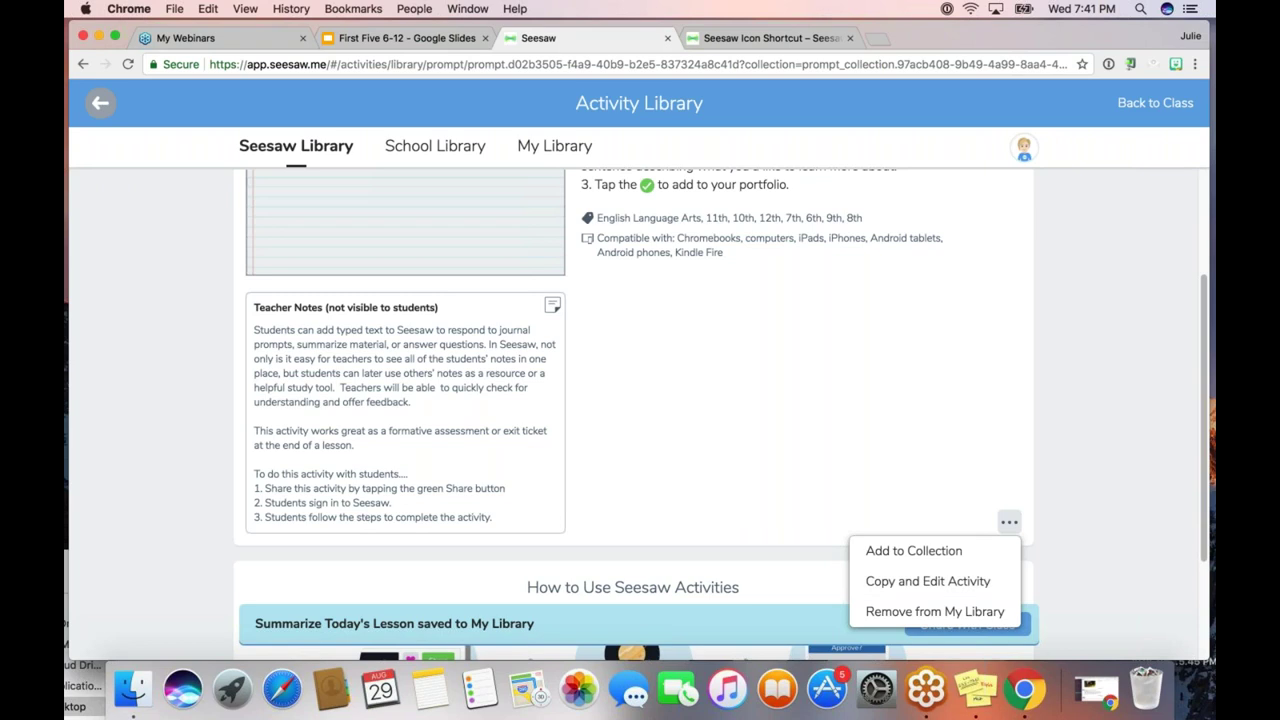
pyautogui.click(1136, 548)
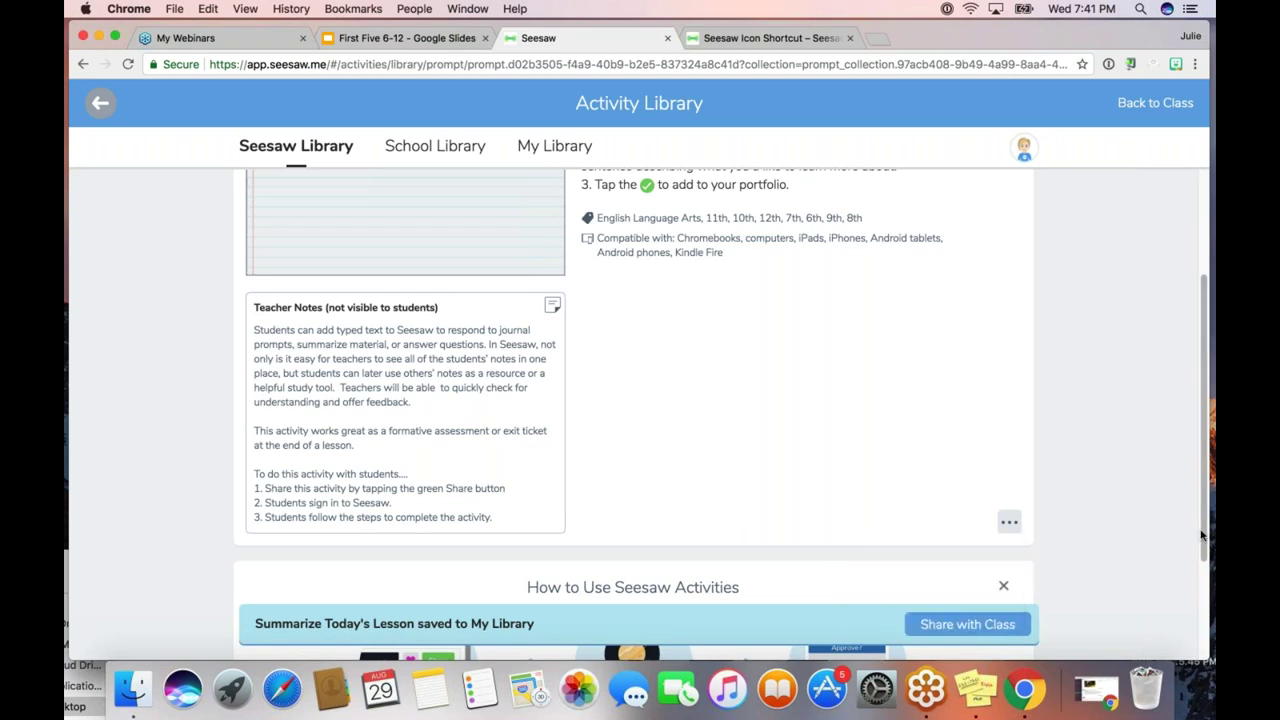
pyautogui.scroll(3, 1136, 548)
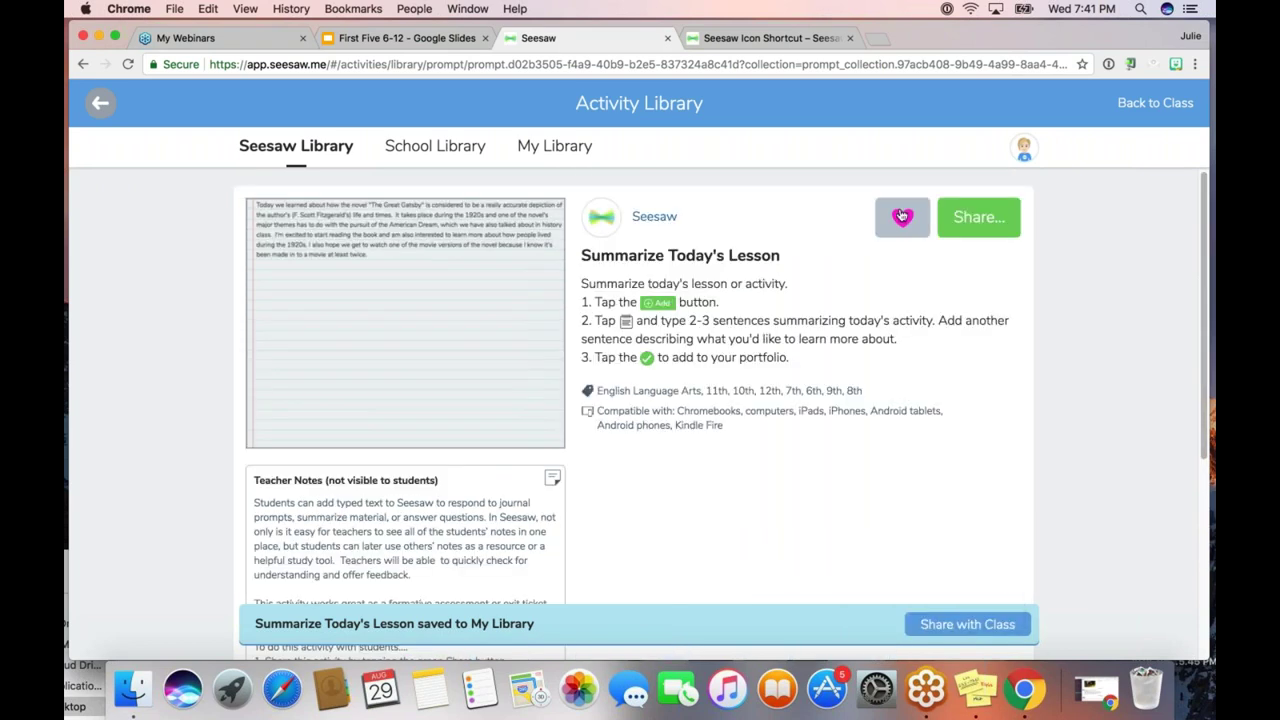
pyautogui.click(978, 218)
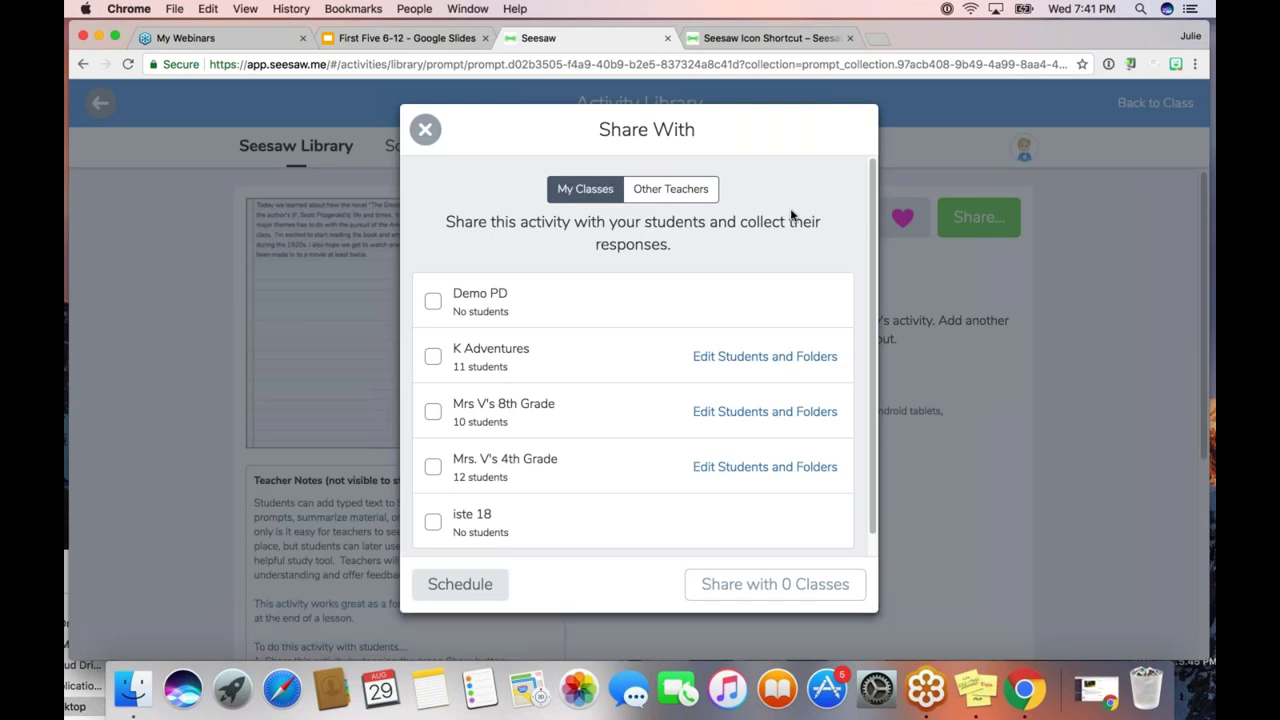
pyautogui.click(425, 130)
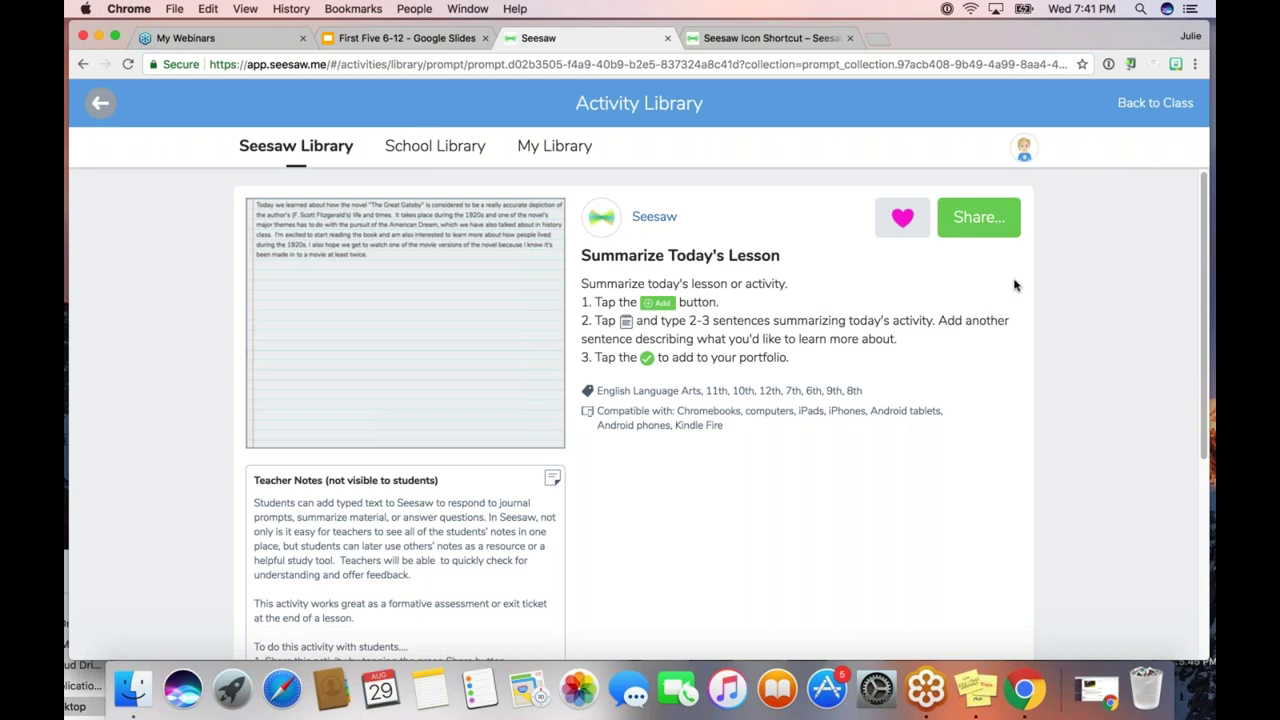
# Review the activity's teacher notes and the icon codes in the Seesaw Icon Shortcut help article, returning to the activity page.
pyautogui.scroll(-2, 1207, 447)
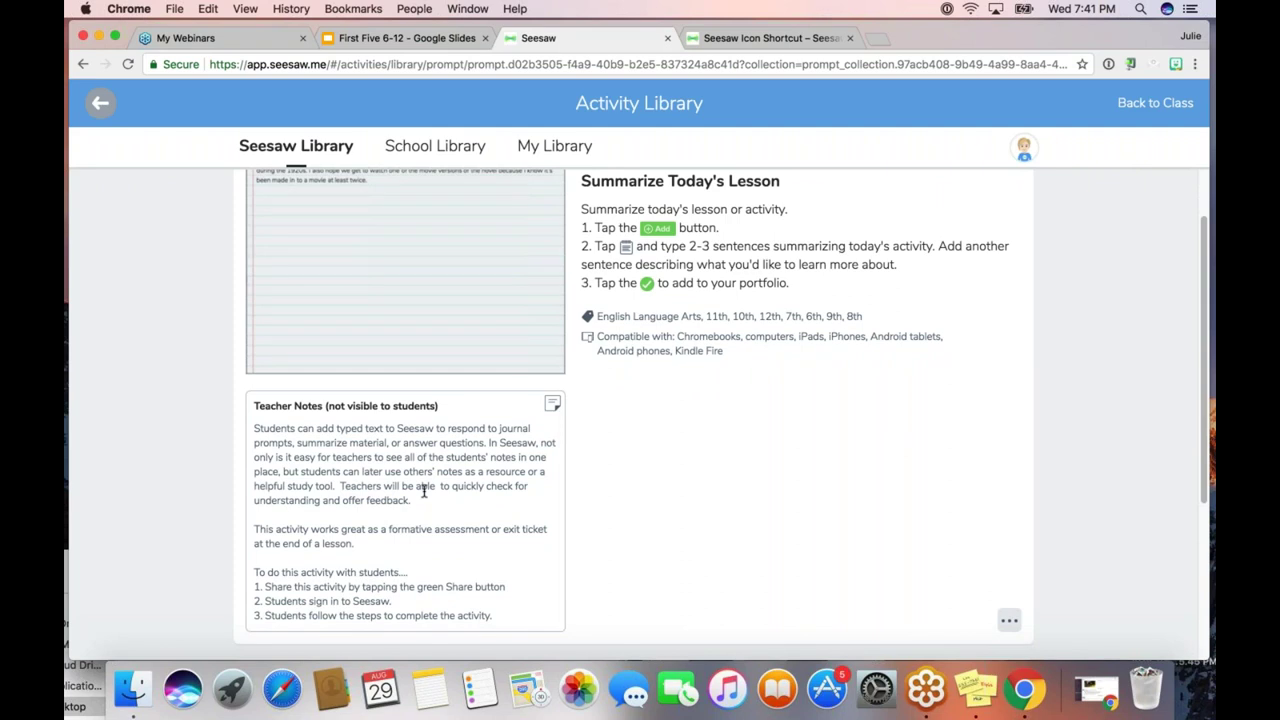
pyautogui.moveTo(1203, 492); pyautogui.dragTo(1205, 440)
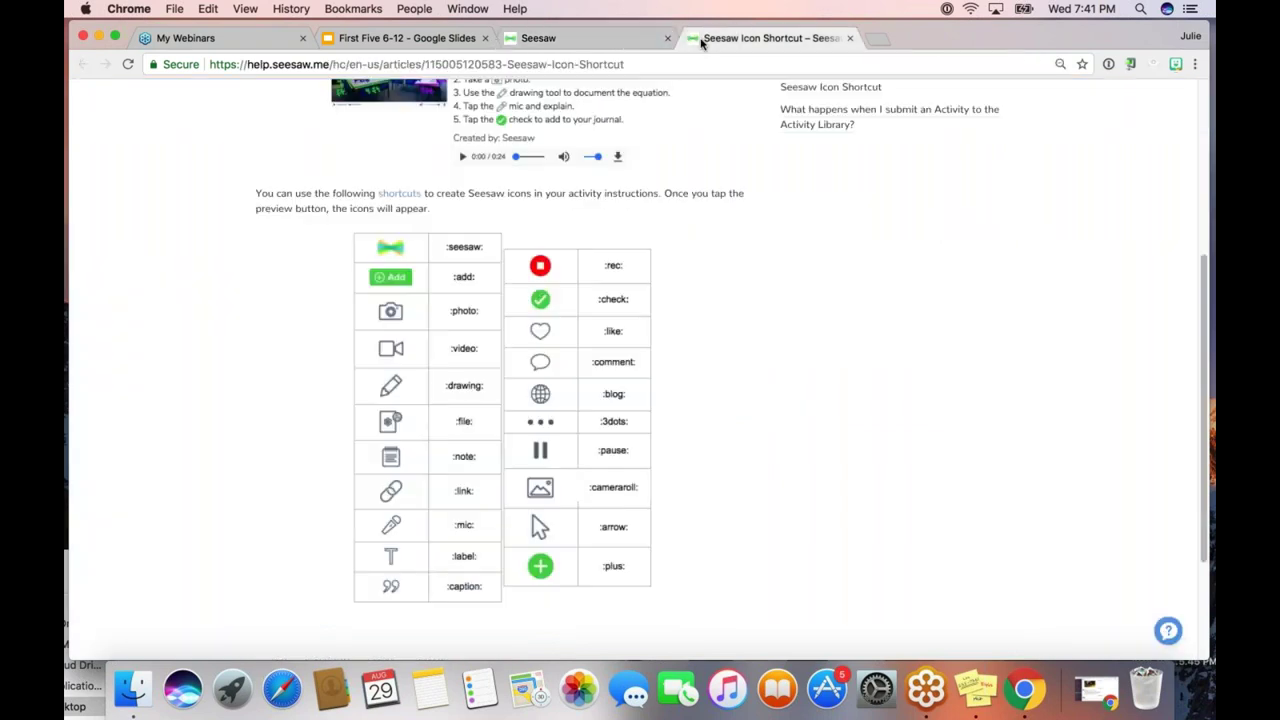
pyautogui.click(703, 42)
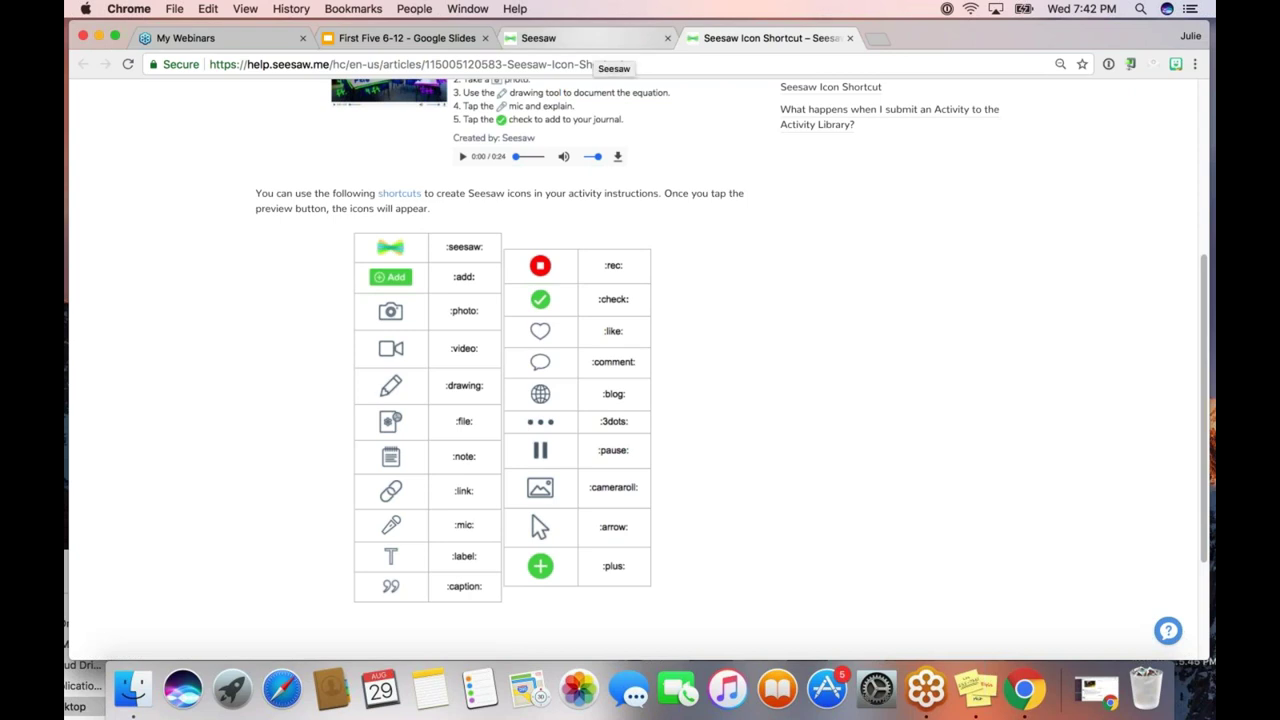
pyautogui.click(590, 40)
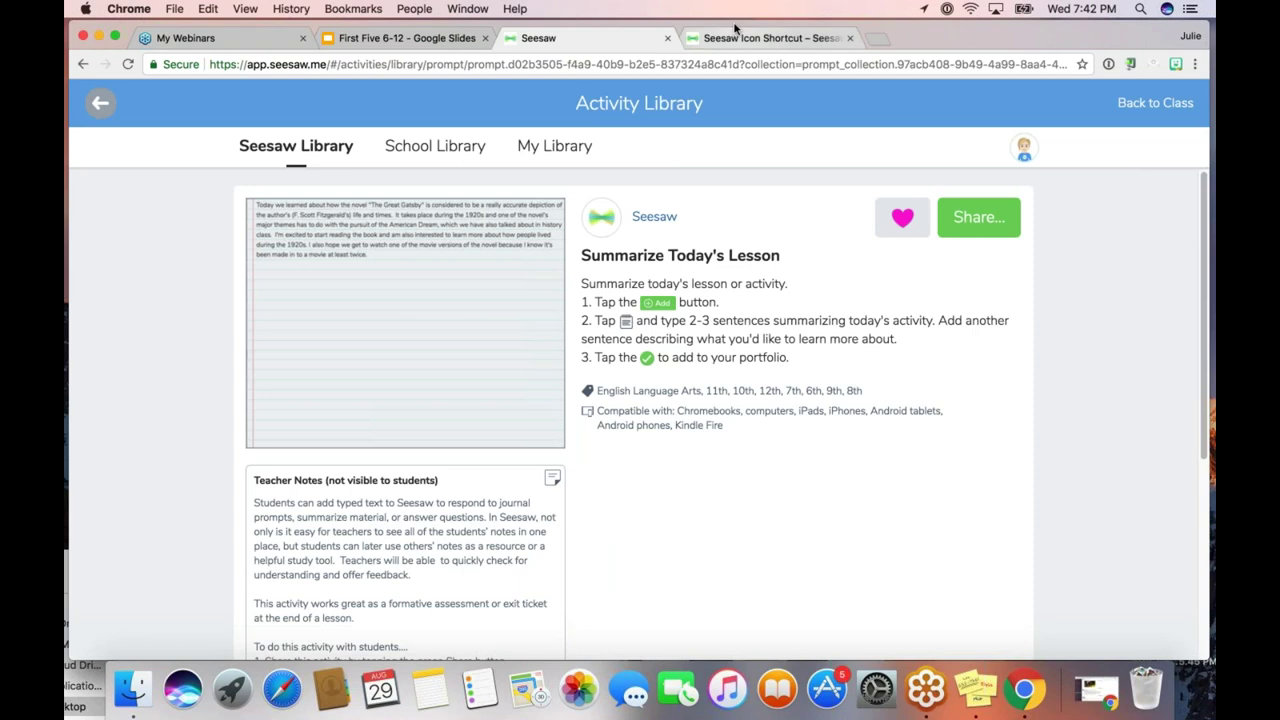
pyautogui.click(765, 38)
pyautogui.click(590, 38)
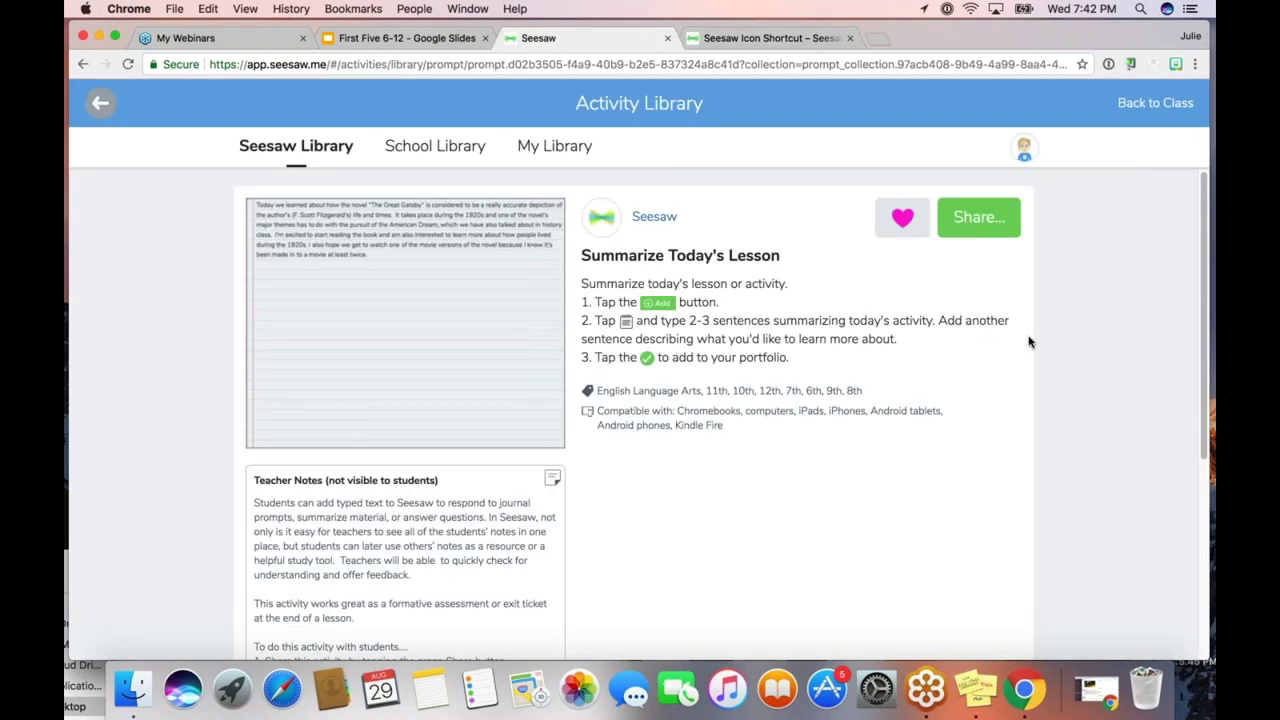
# Choose the 8th Grade class as recipient of the Summarize Today's Lesson activity, briefly adding the 4th Grade class and removing it again.
pyautogui.scroll(-1, 1150, 380)
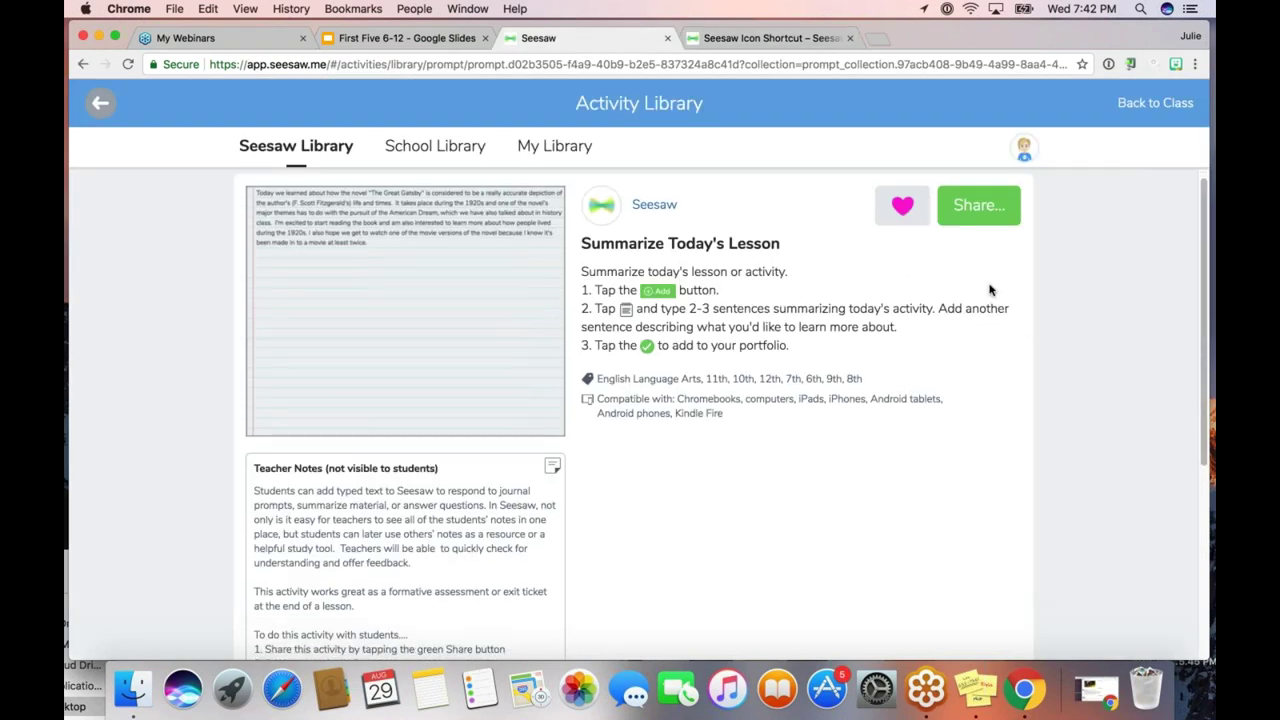
pyautogui.click(978, 206)
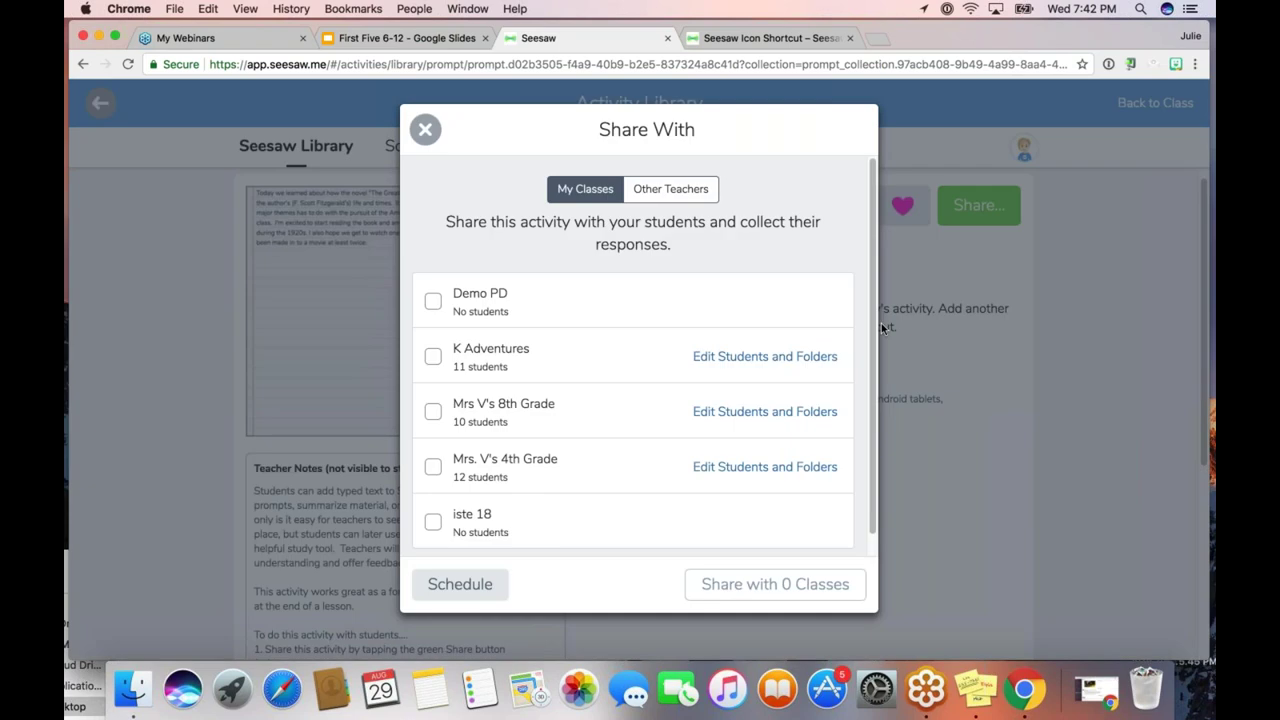
pyautogui.scroll(-1, 875, 408)
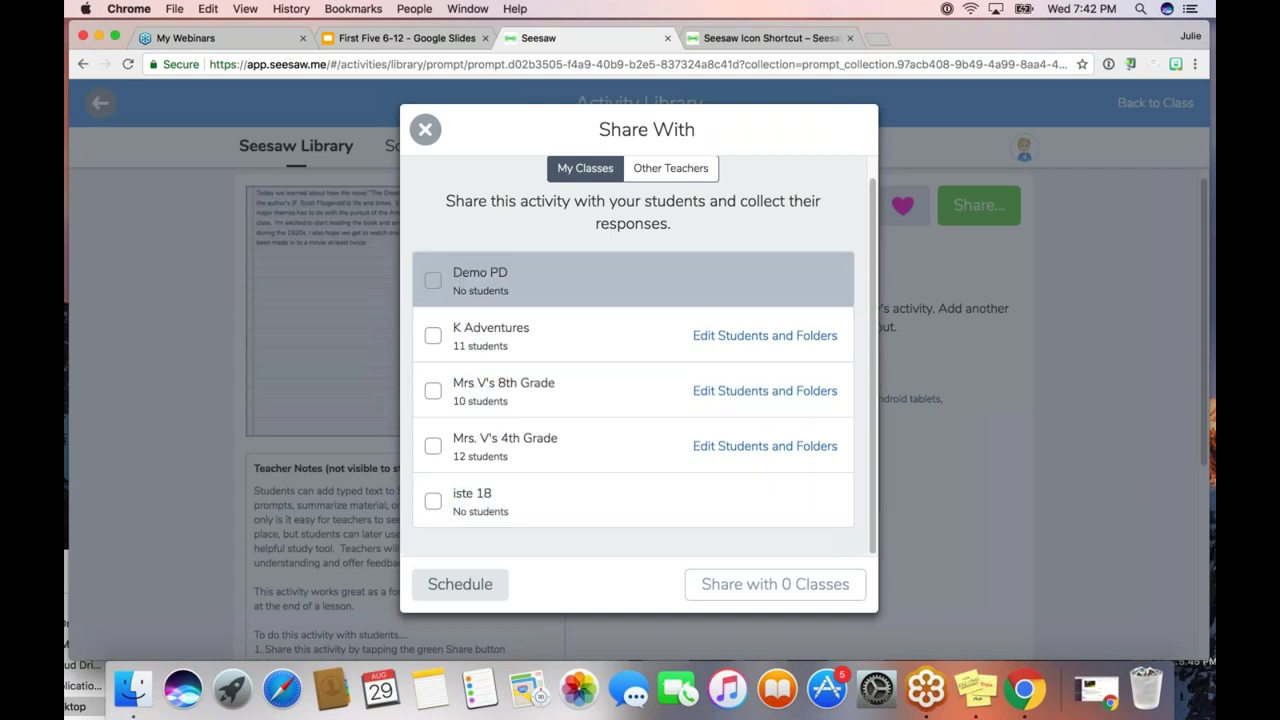
pyautogui.click(559, 399)
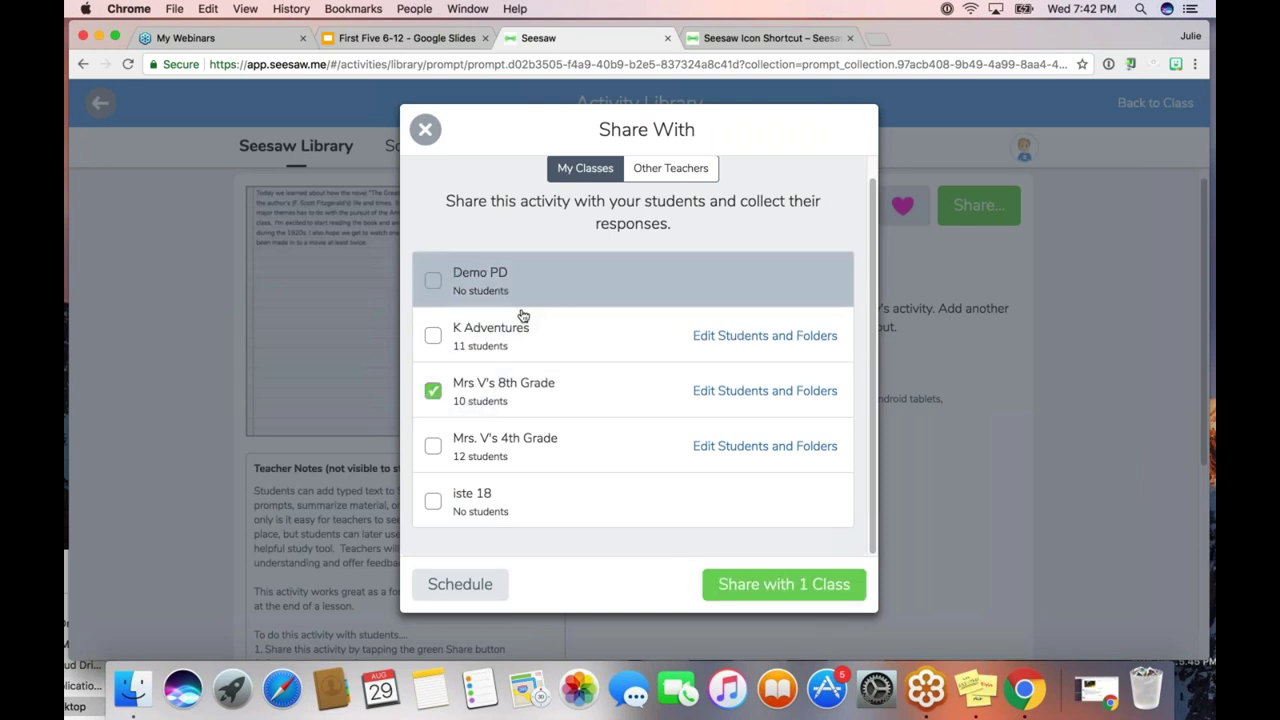
pyautogui.click(546, 432)
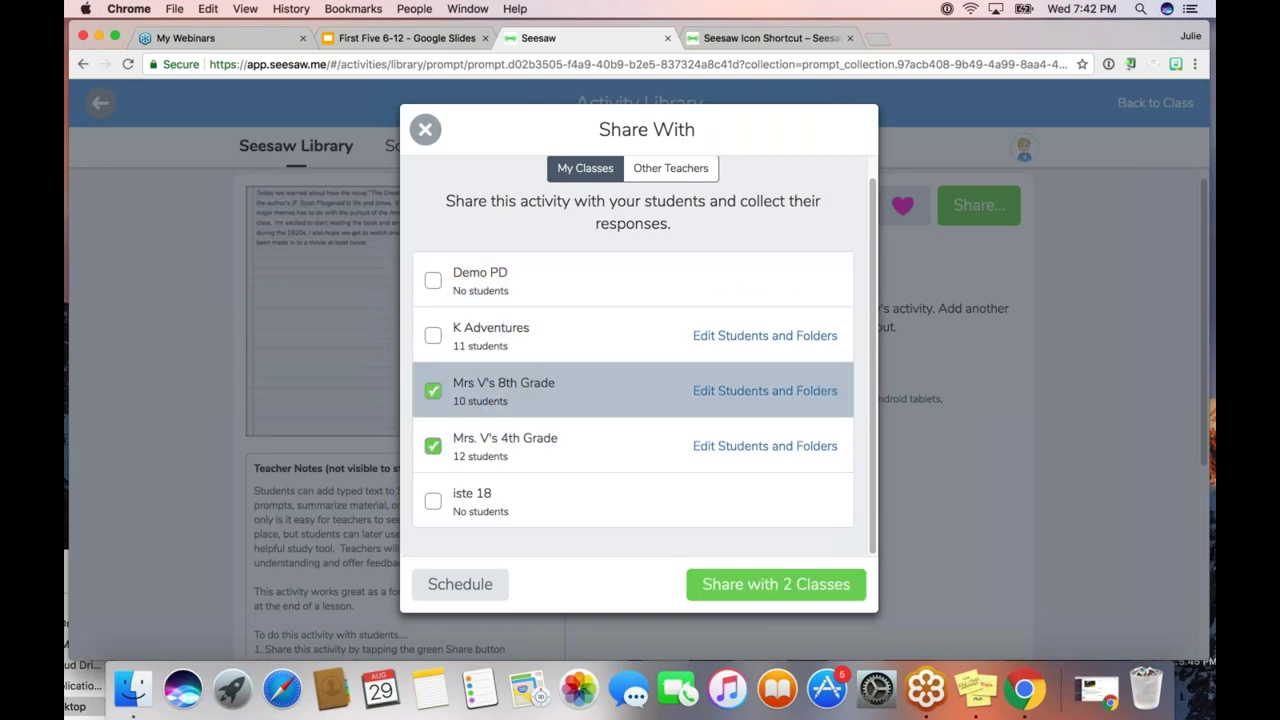
pyautogui.click(569, 440)
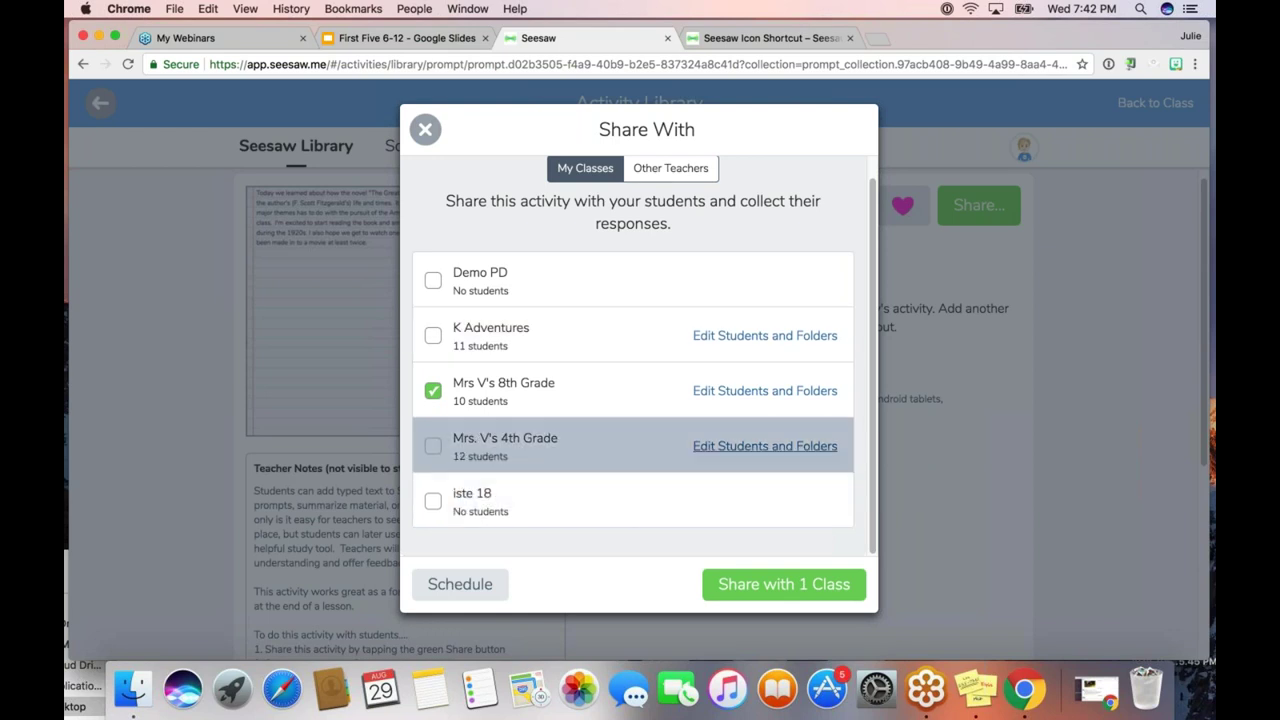
# Look over the options for sharing the activity with other teachers and return to the class list.
pyautogui.moveTo(863, 480); pyautogui.dragTo(870, 462)
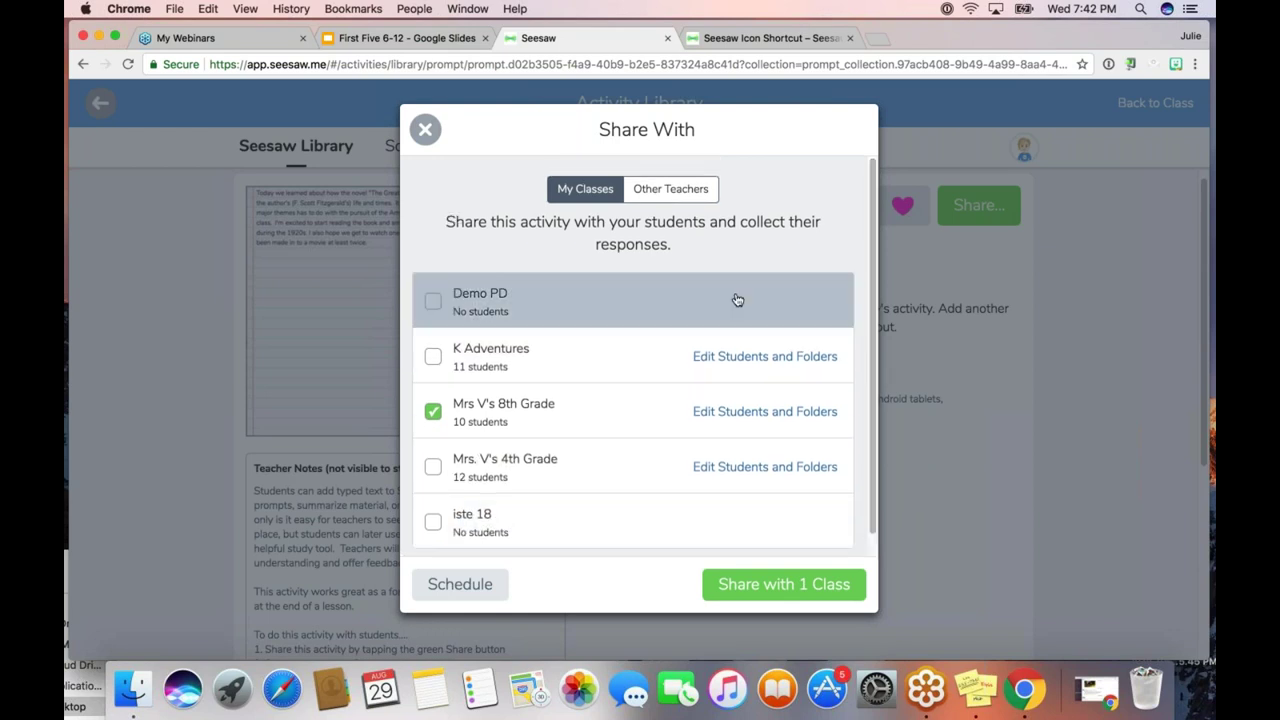
pyautogui.click(670, 189)
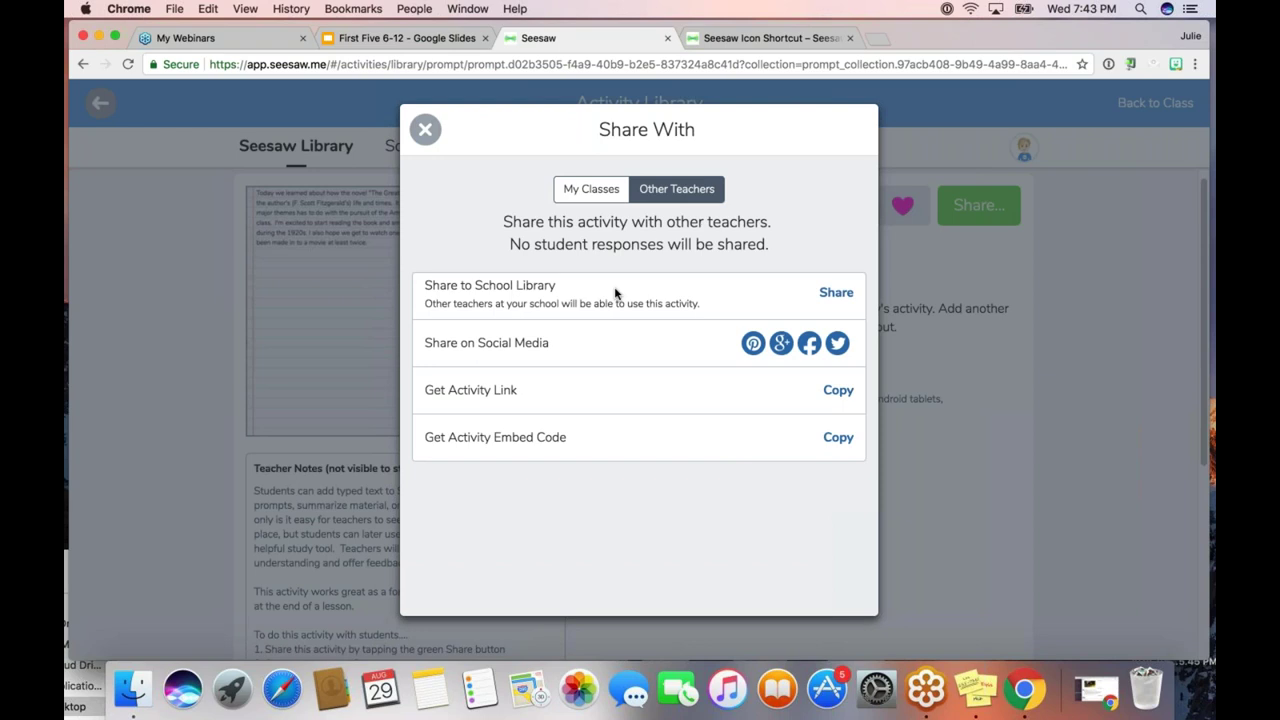
pyautogui.click(587, 197)
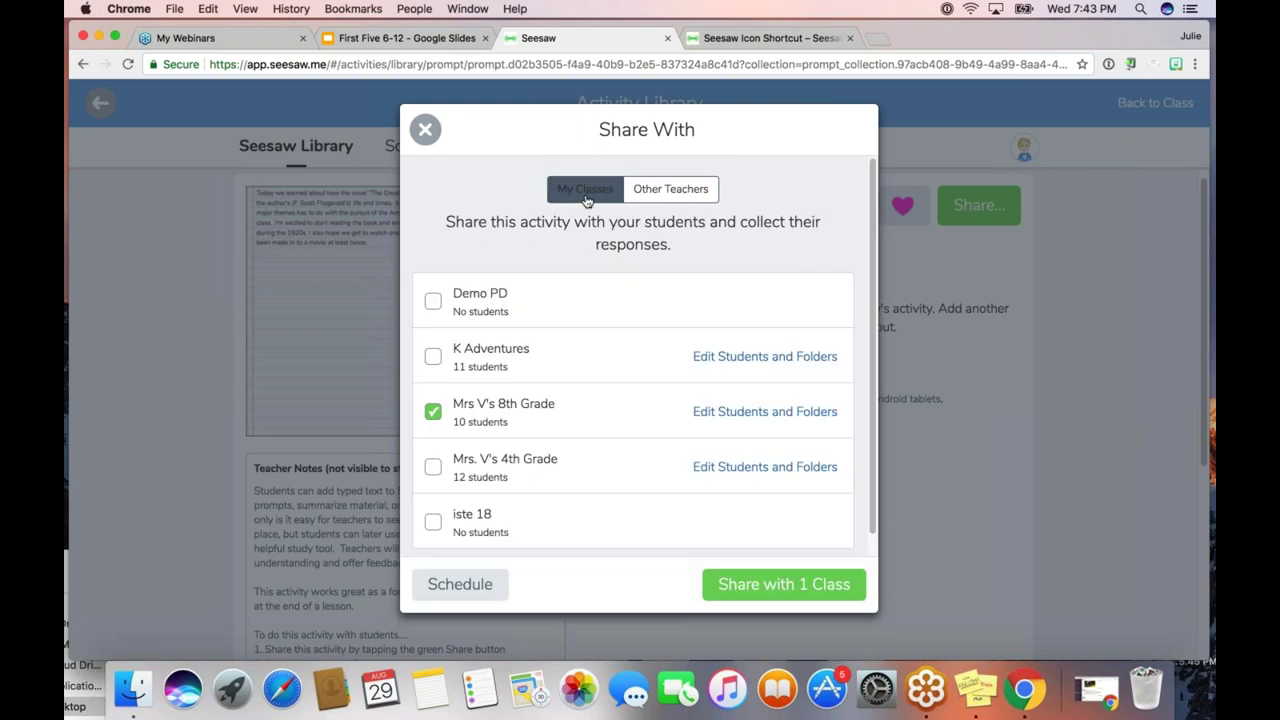
# Share the activity with the selected 8th Grade class and view it among that class's activities.
pyautogui.click(745, 577)
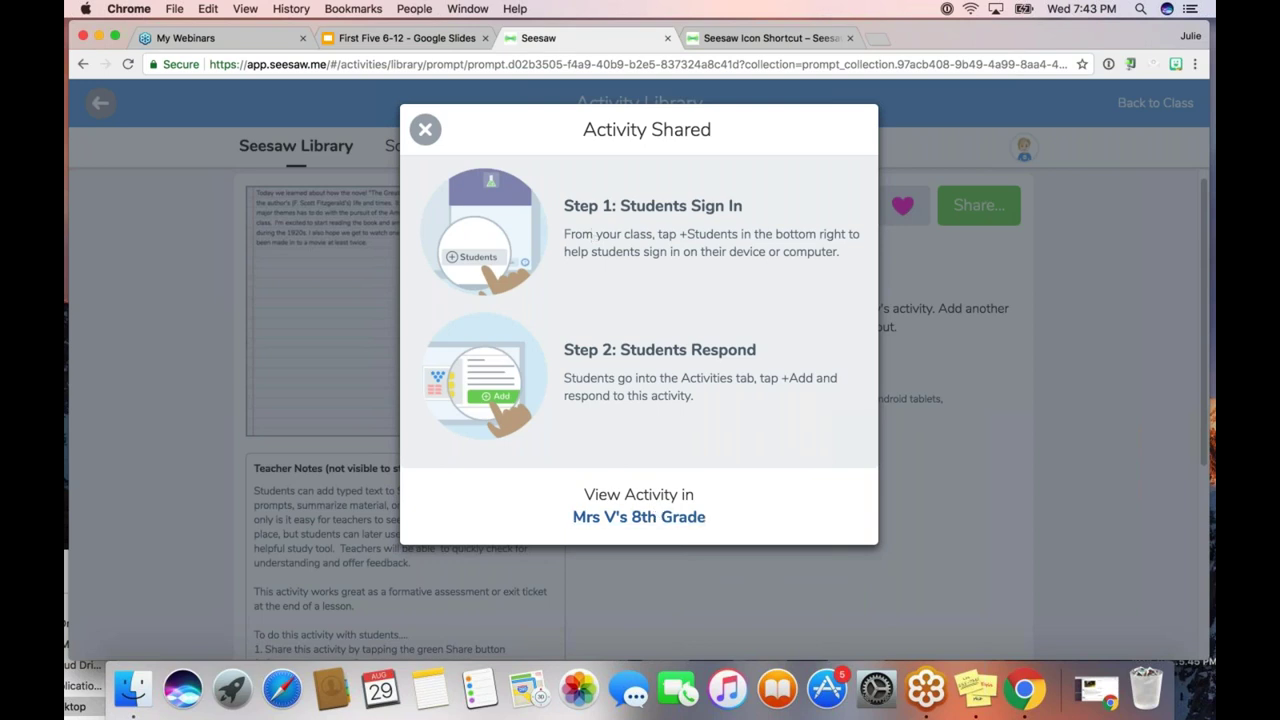
pyautogui.click(638, 517)
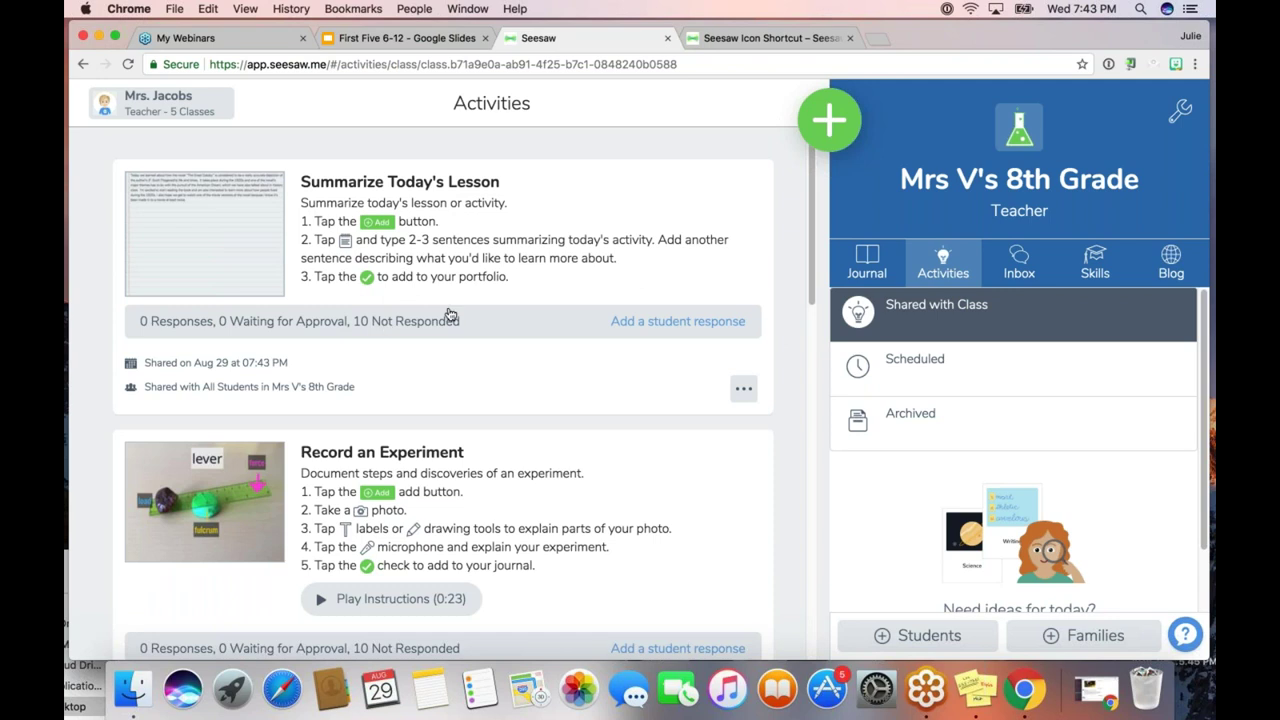
# Compare the 8th Grade class's Journal with its shared activities.
pyautogui.click(873, 266)
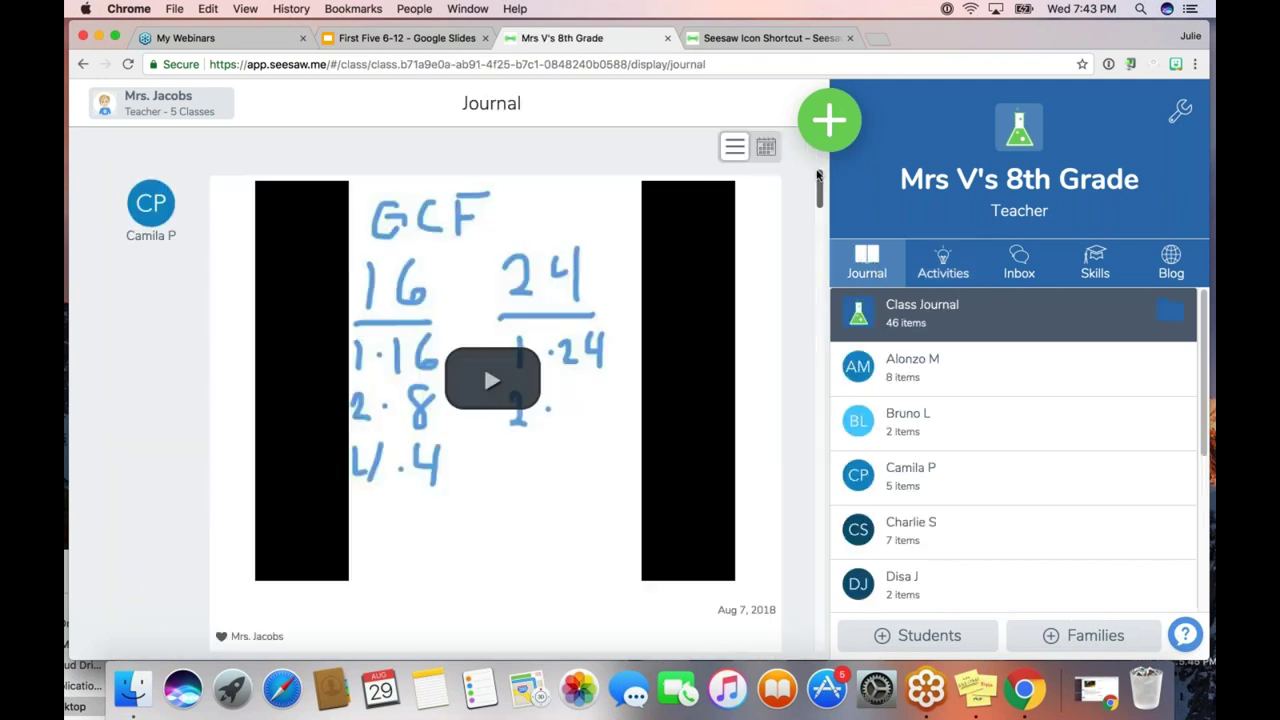
pyautogui.moveTo(817, 172)
pyautogui.mouseDown()
pyautogui.moveTo(818, 250)
pyautogui.moveTo(822, 160)
pyautogui.mouseUp()
pyautogui.click(935, 264)
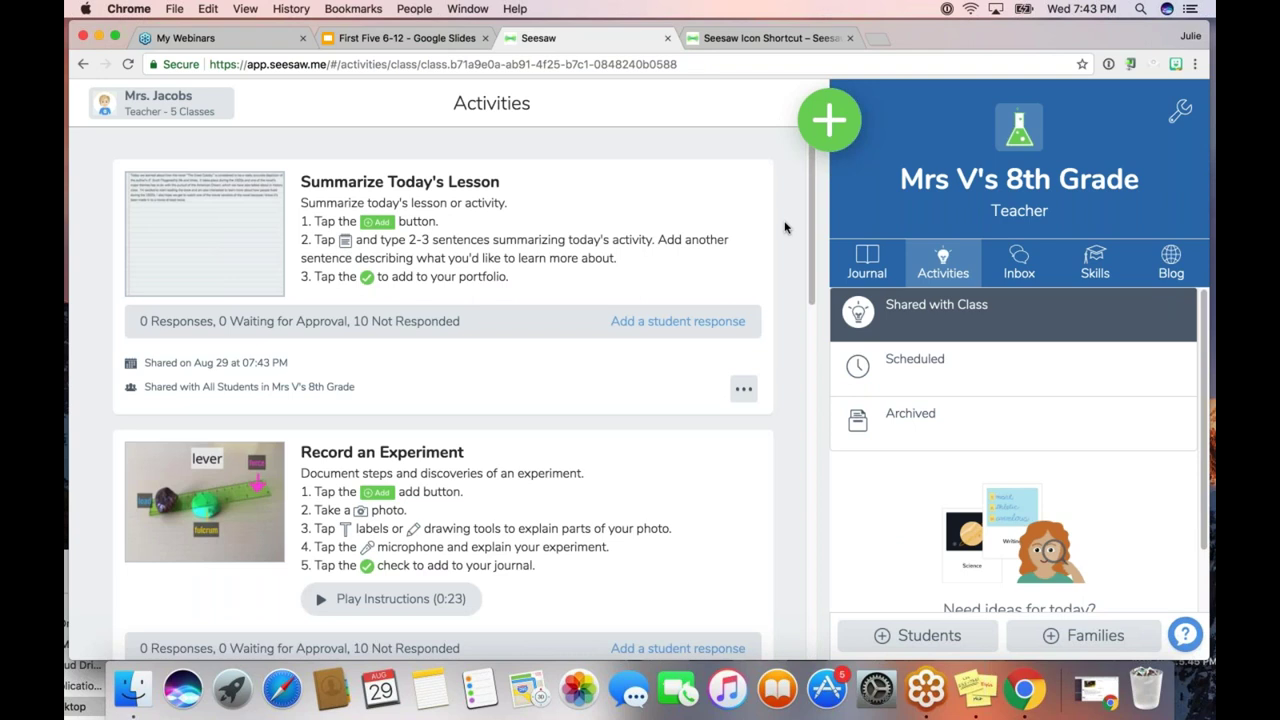
pyautogui.click(866, 262)
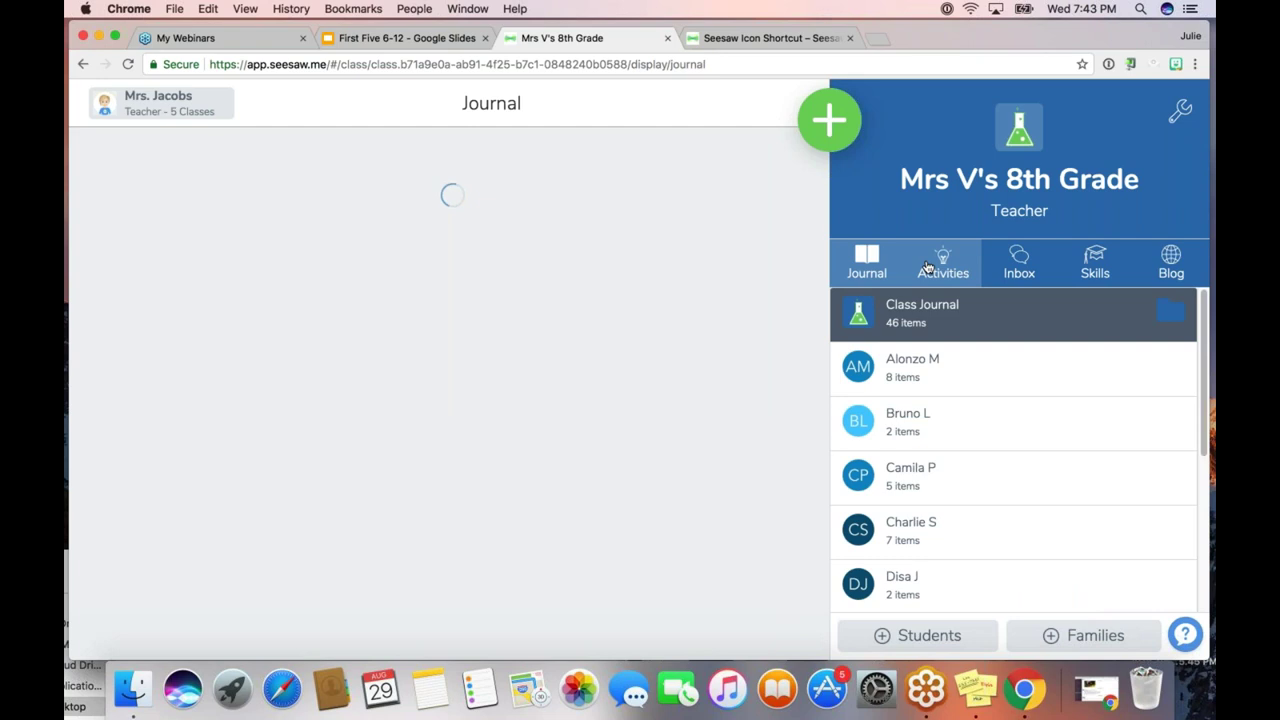
# Review the student response overview of the shared Summarize Today's Lesson activity, ending on the class's activities list.
pyautogui.click(928, 267)
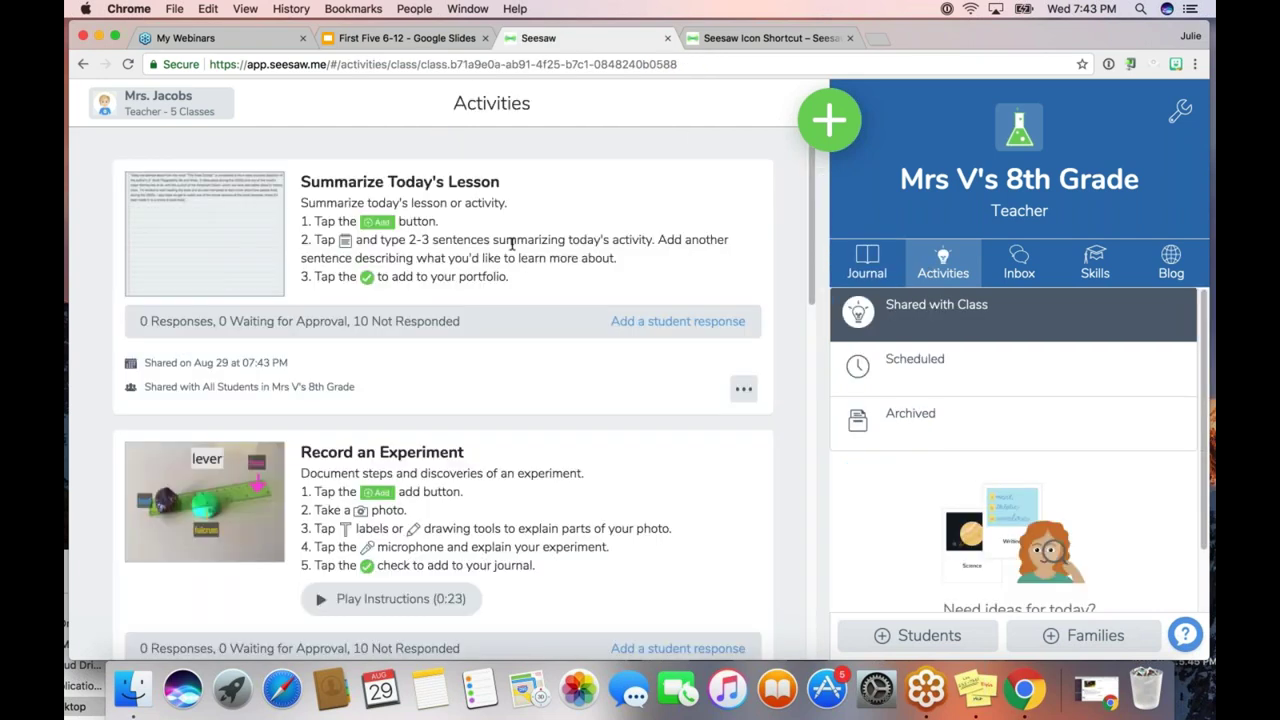
pyautogui.click(493, 321)
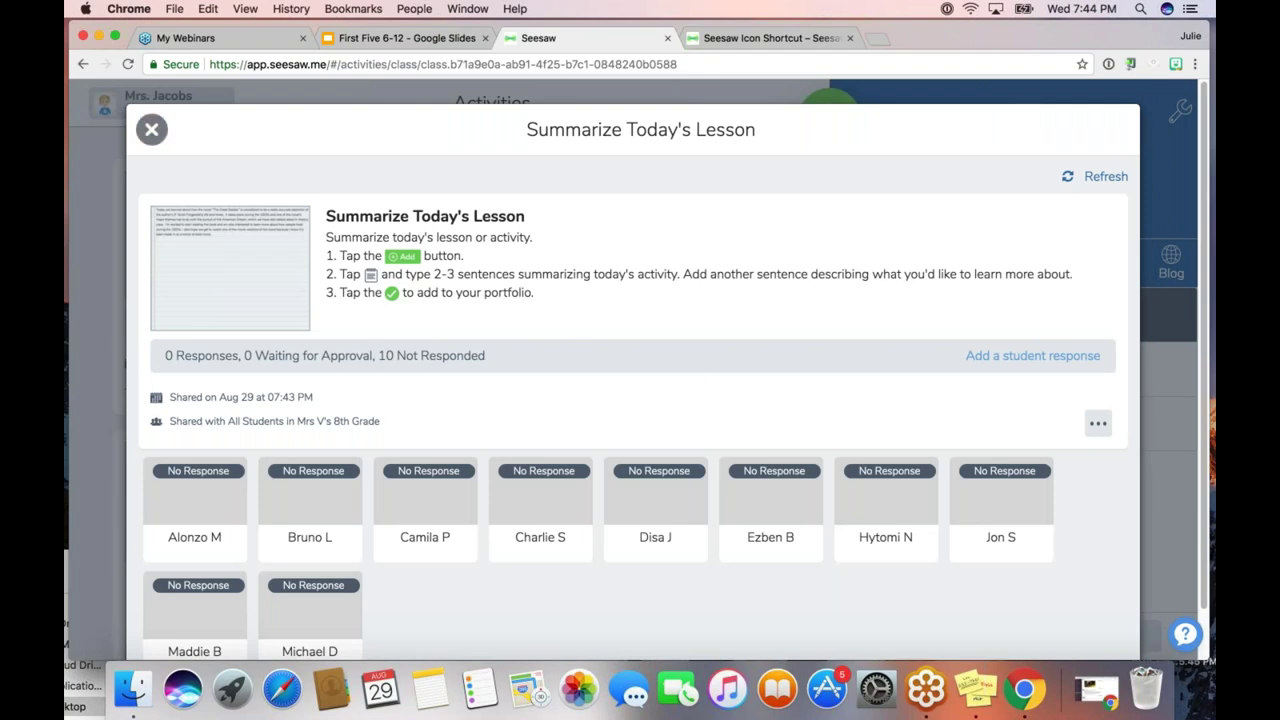
pyautogui.click(151, 129)
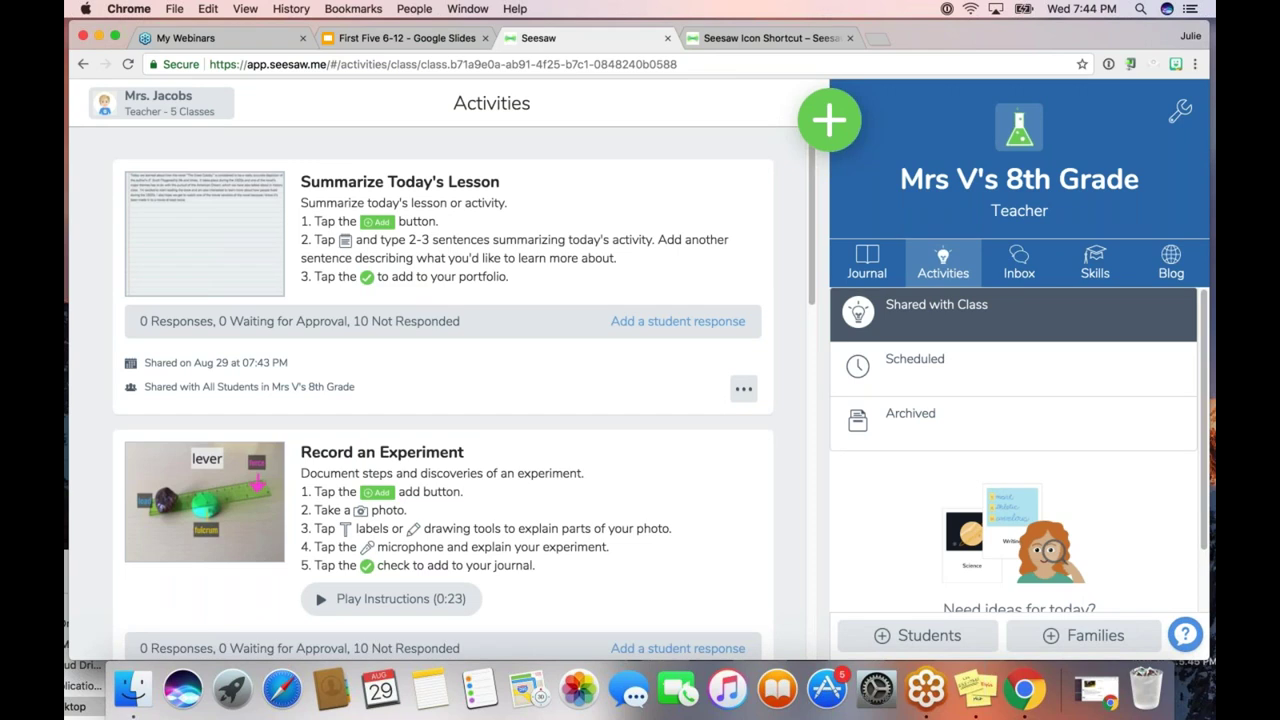
# Switch to the First Five 6-12 presentation in Google Slides and present it from slide 9 through the survey slide.
pyautogui.click(405, 38)
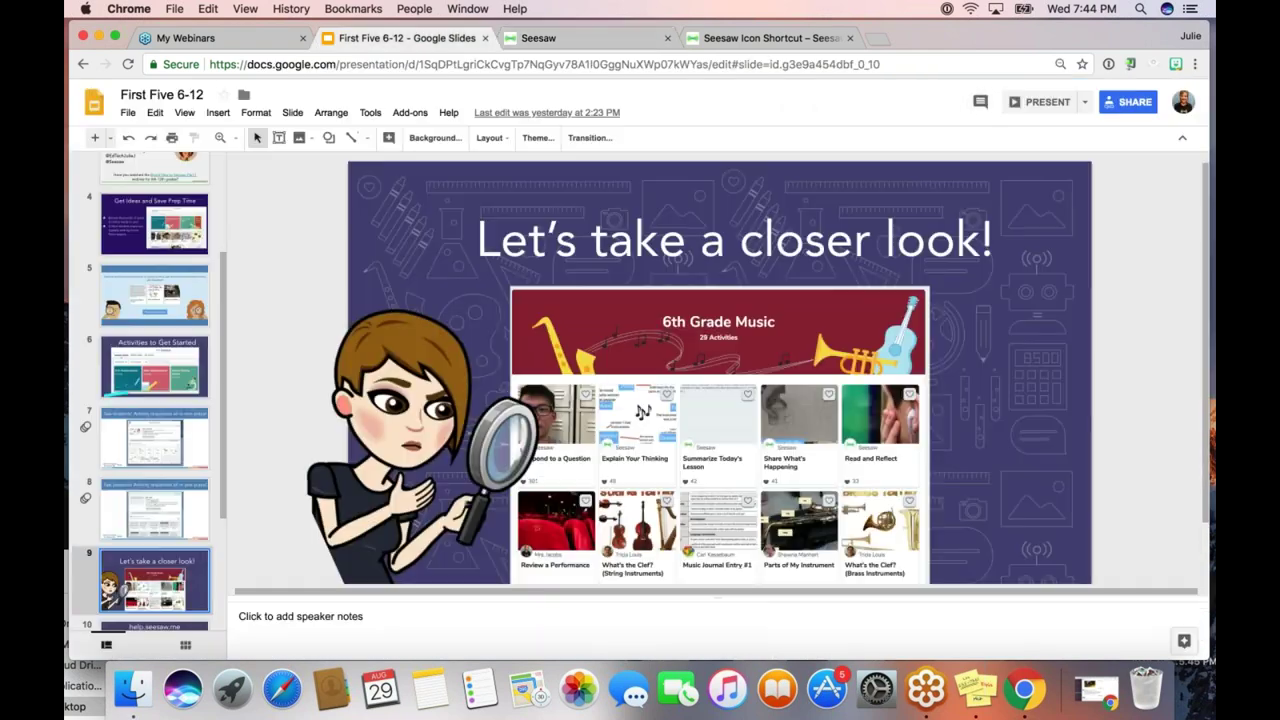
pyautogui.click(1040, 102)
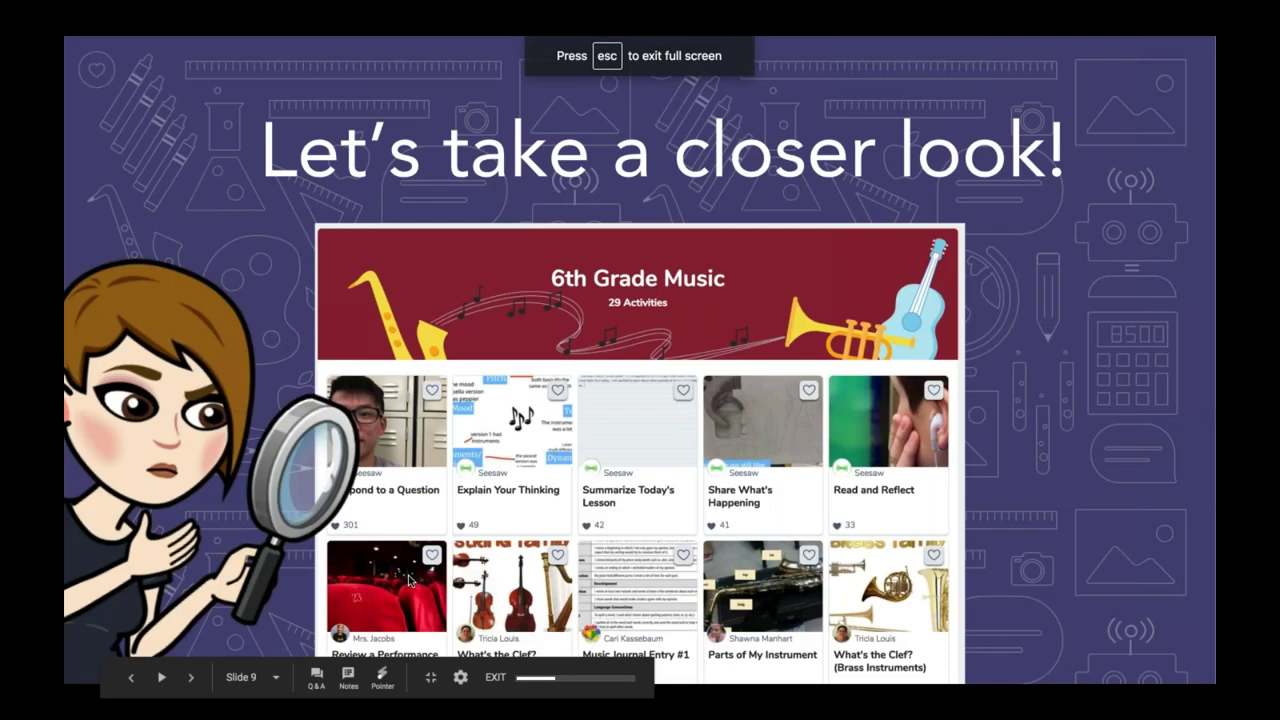
pyautogui.click(408, 575)
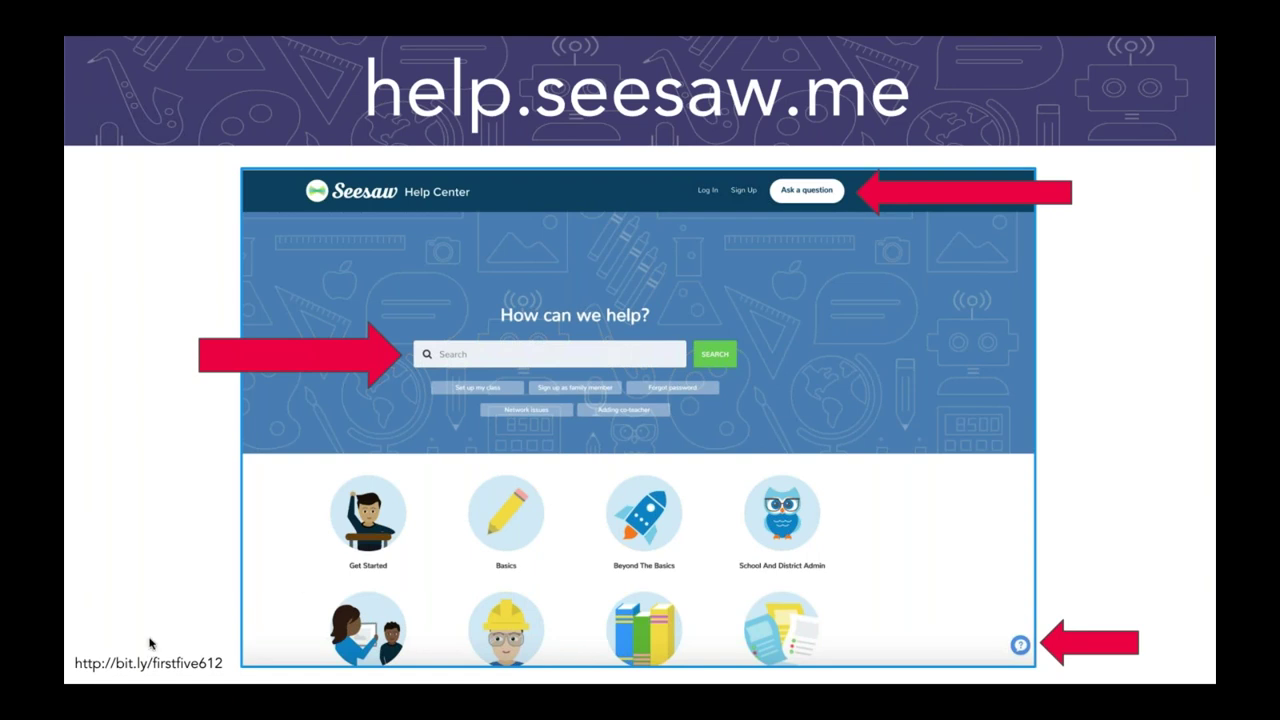
pyautogui.press('Right')
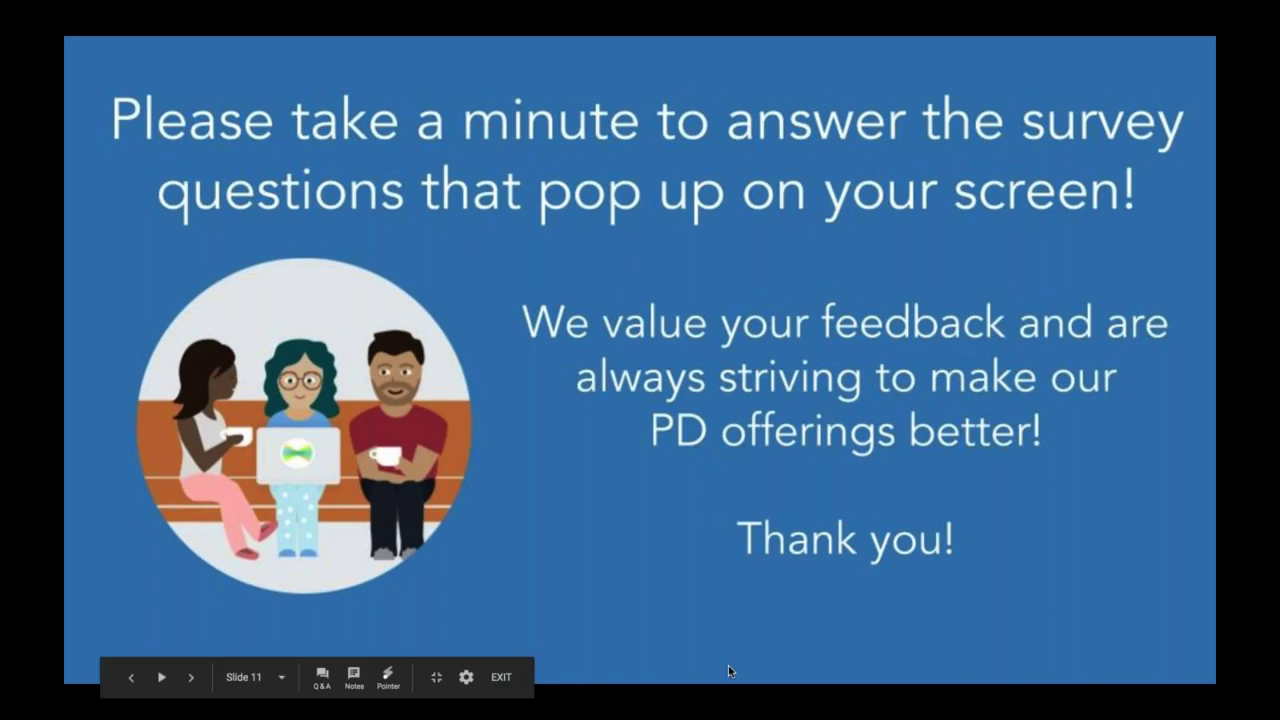